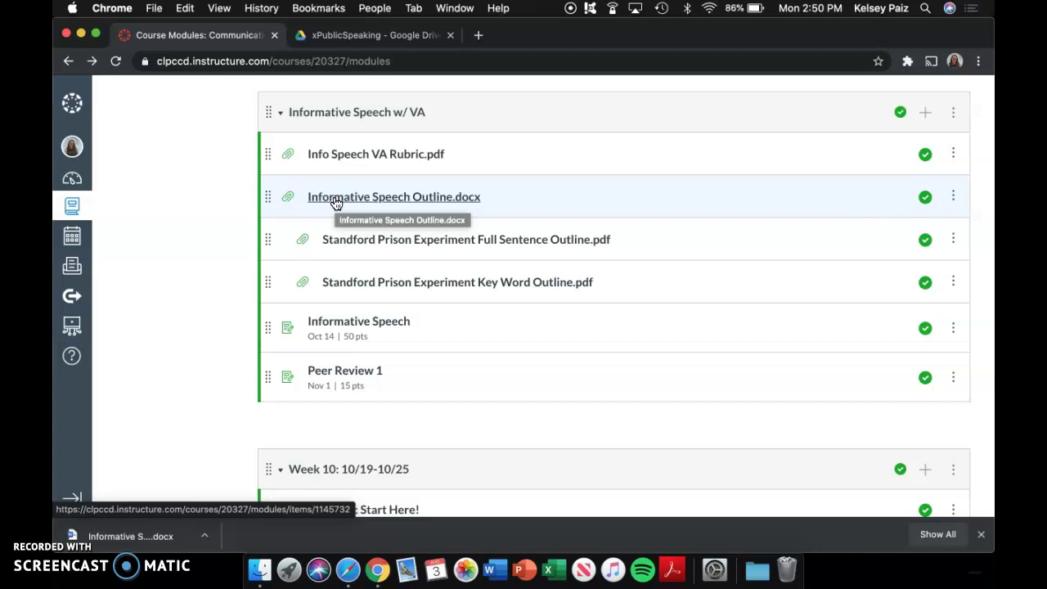
# - Open the Informative Speech Outline.docx file page and review its Preview and Attention Getter lines
pyautogui.click(336, 203)
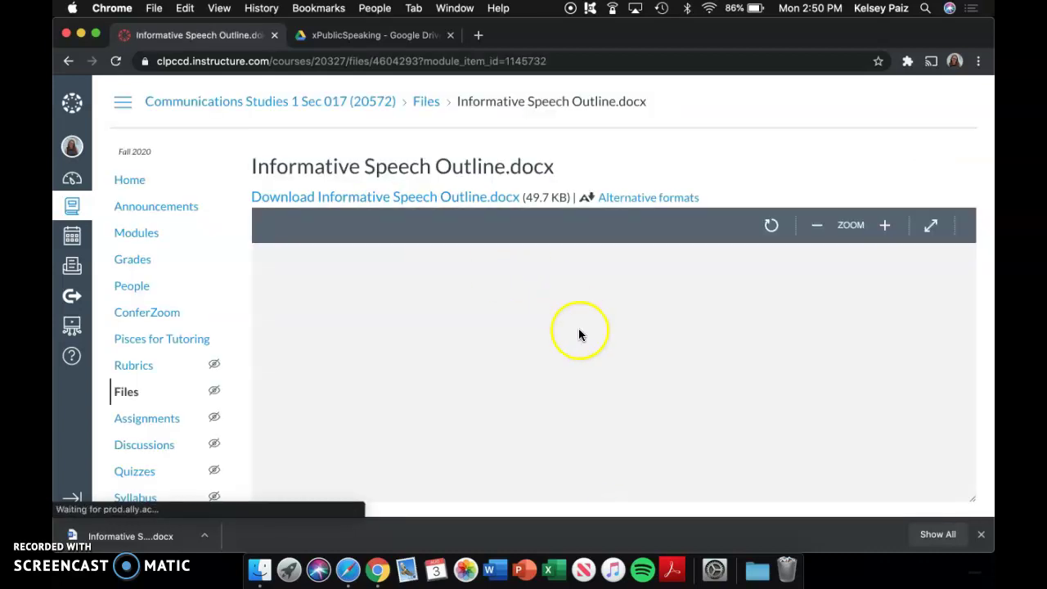
pyautogui.click(578, 335)
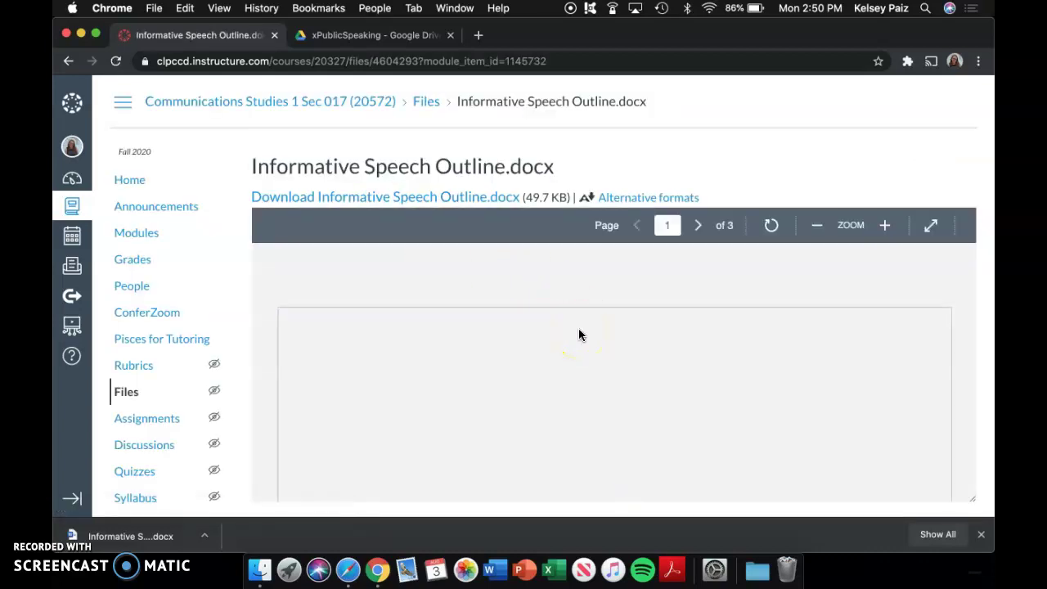
pyautogui.click(583, 274)
pyautogui.scroll(-2, 583, 270)
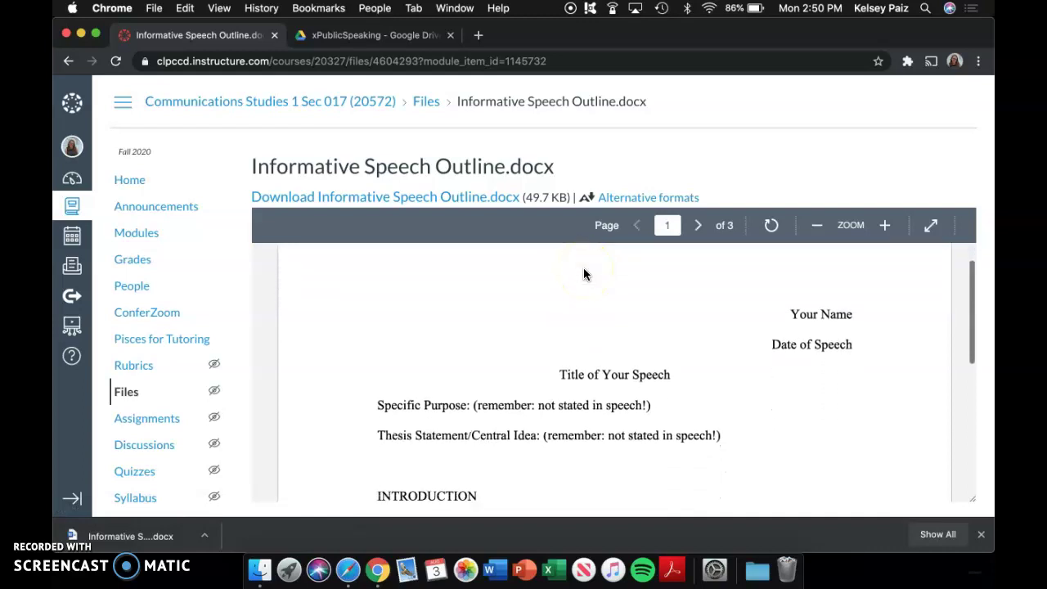
pyautogui.scroll(-2, 626, 376)
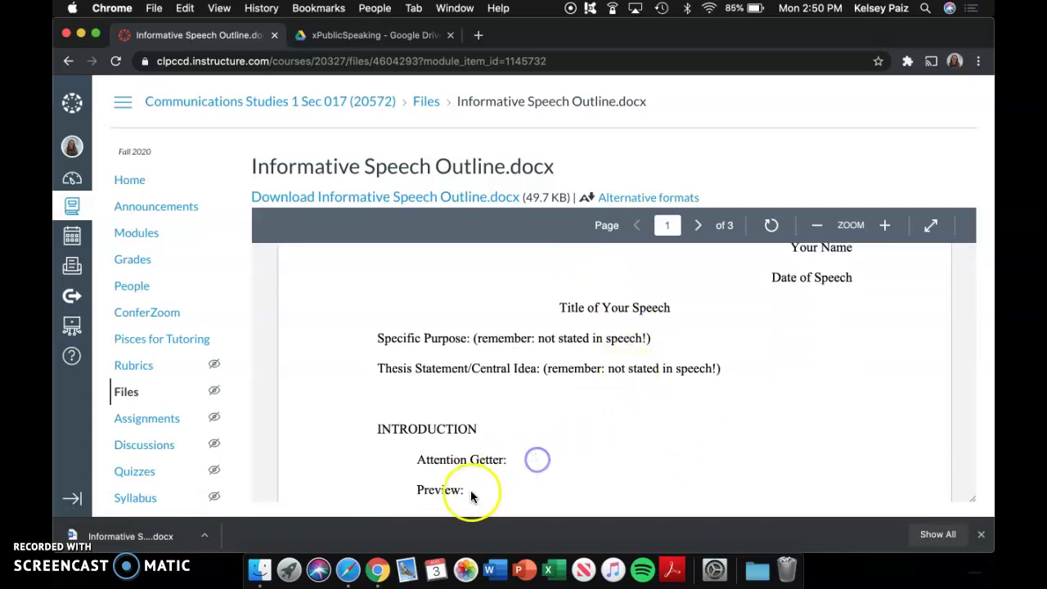
pyautogui.click(469, 493)
pyautogui.click(542, 457)
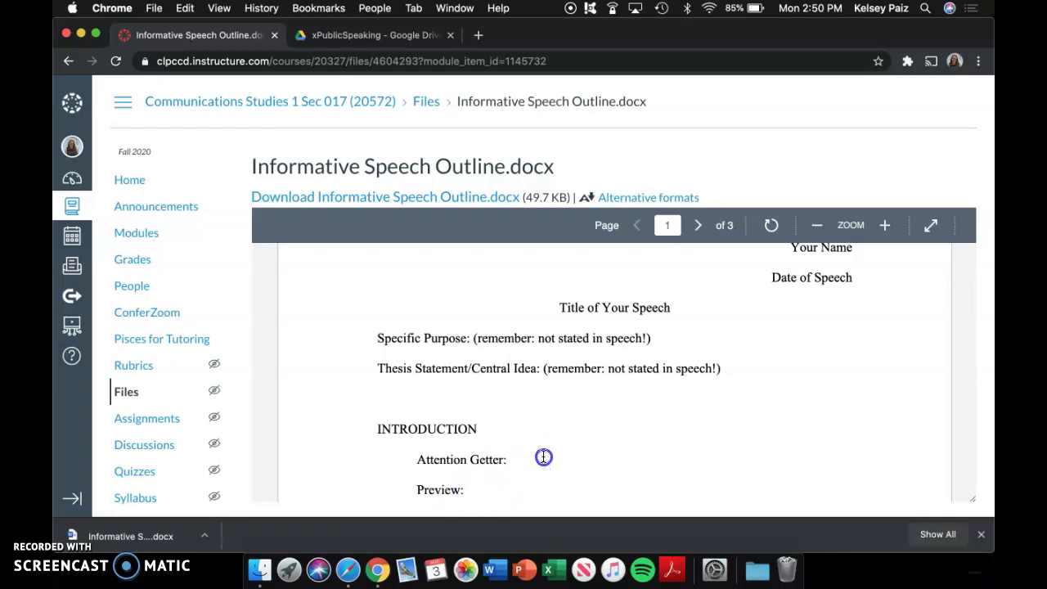
# - Download Informative Speech Outline.docx from its Canvas file page
pyautogui.click(477, 202)
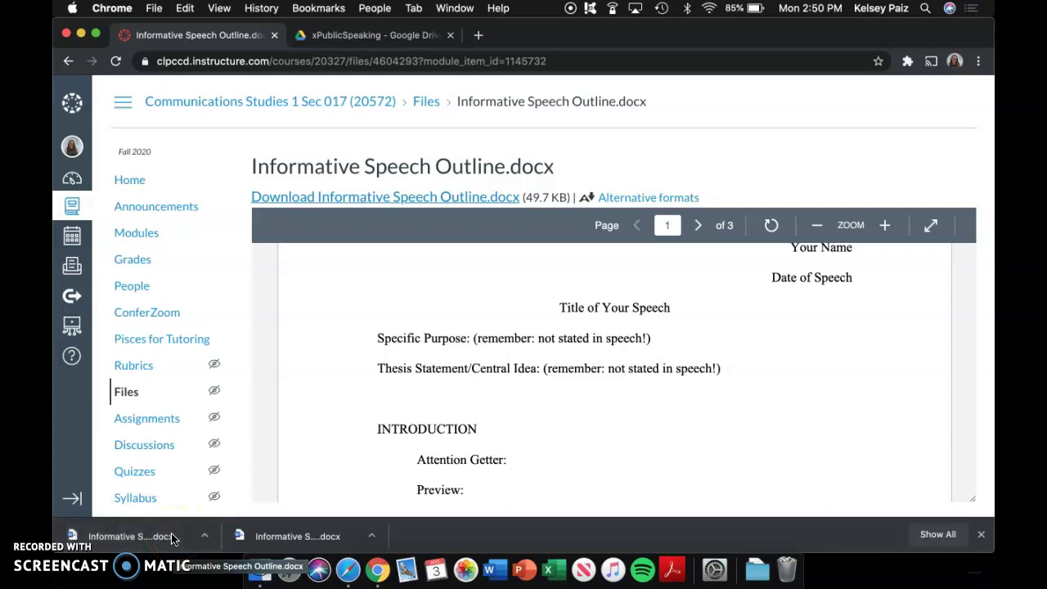
pyautogui.click(510, 105)
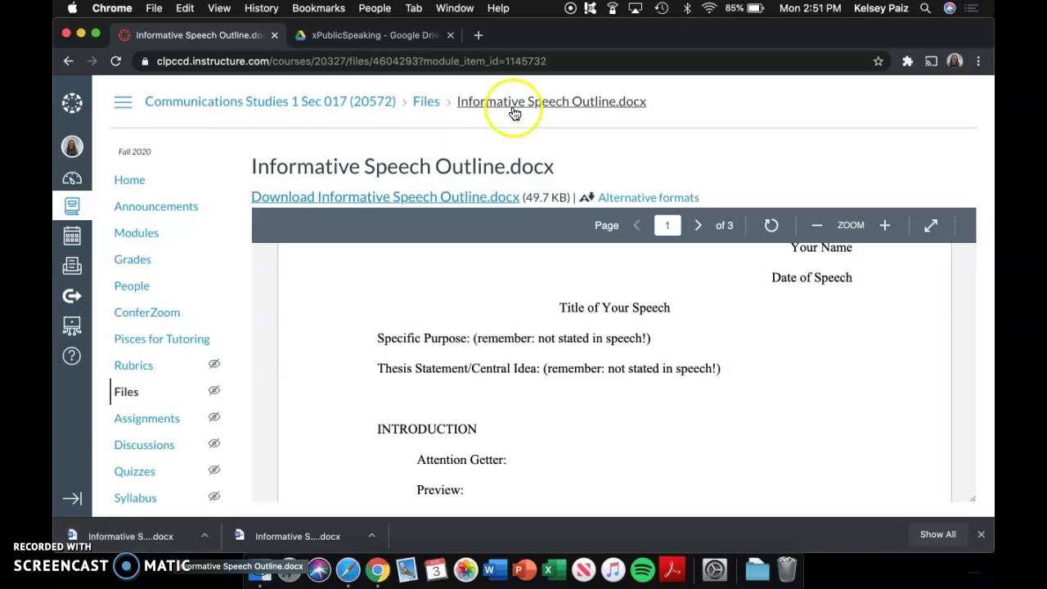
pyautogui.click(489, 140)
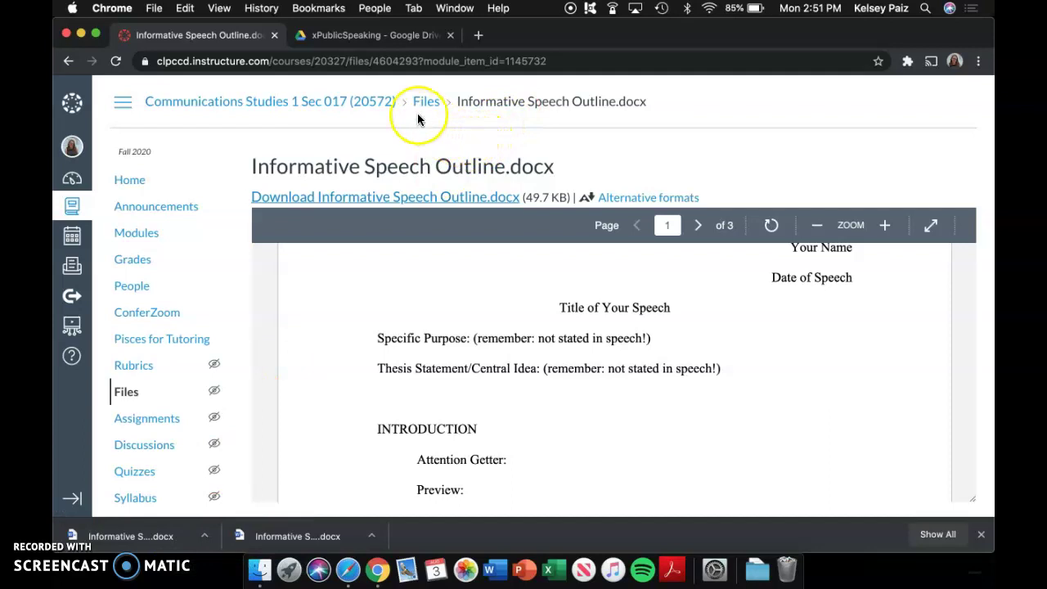
# - Upload Informative Speech Outline.docx from Downloads into xPublicSpeaking using New > File upload
pyautogui.click(363, 36)
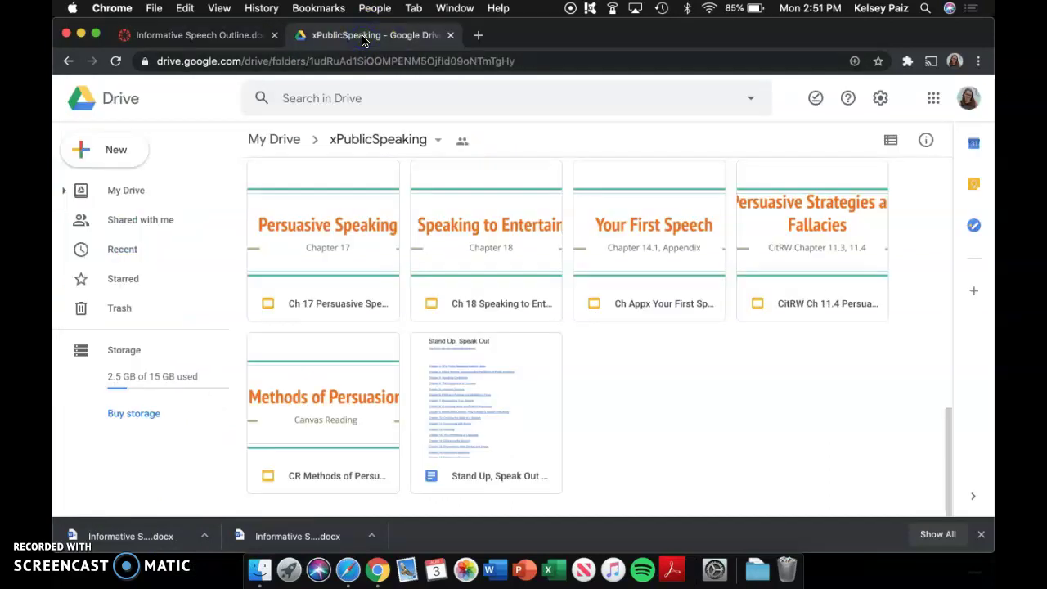
pyautogui.scroll(10, 378, 298)
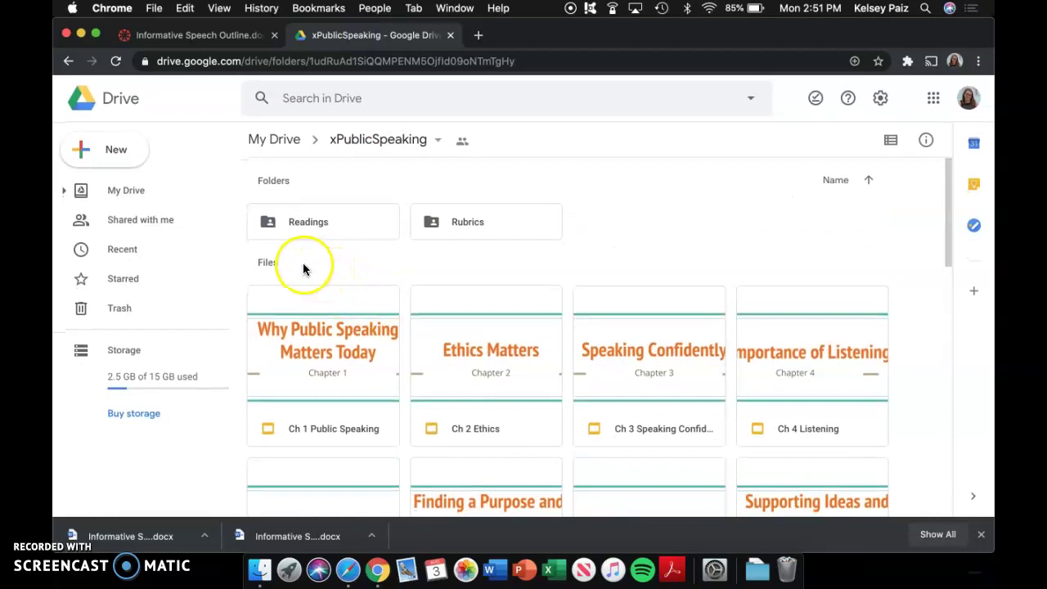
pyautogui.click(115, 148)
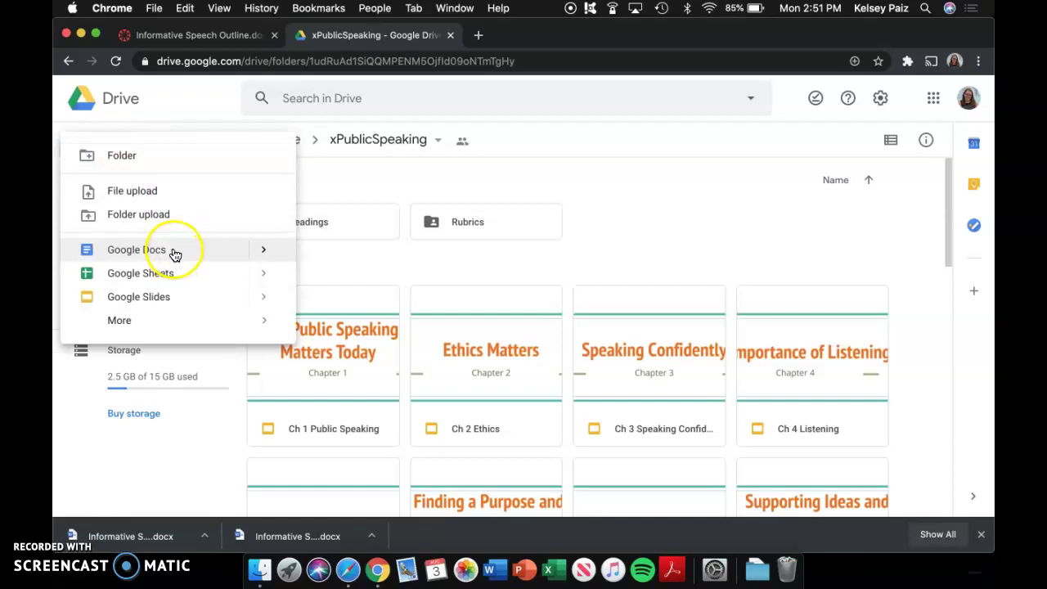
pyautogui.click(189, 197)
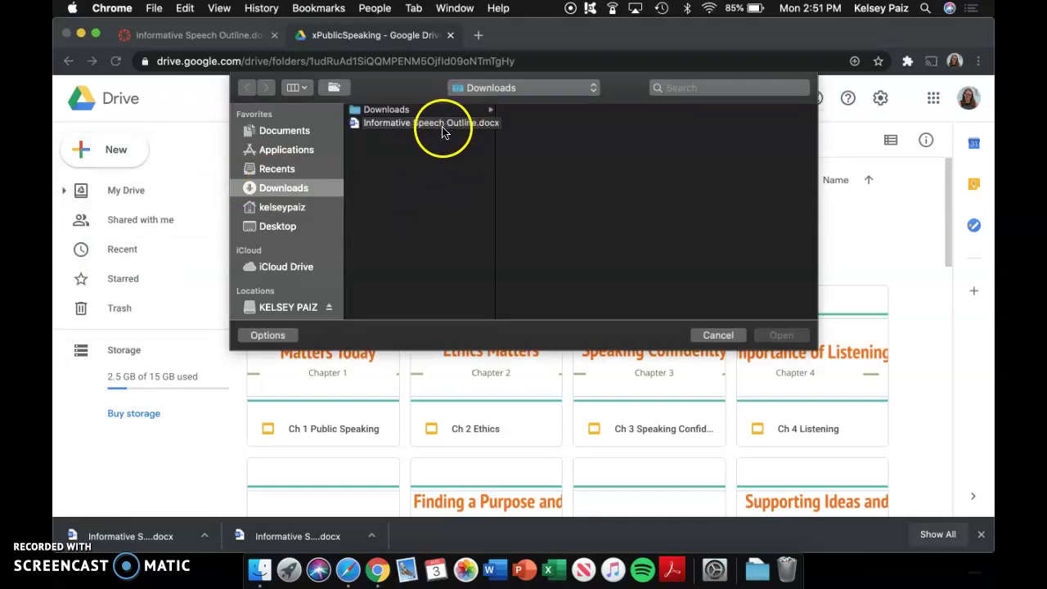
pyautogui.click(455, 125)
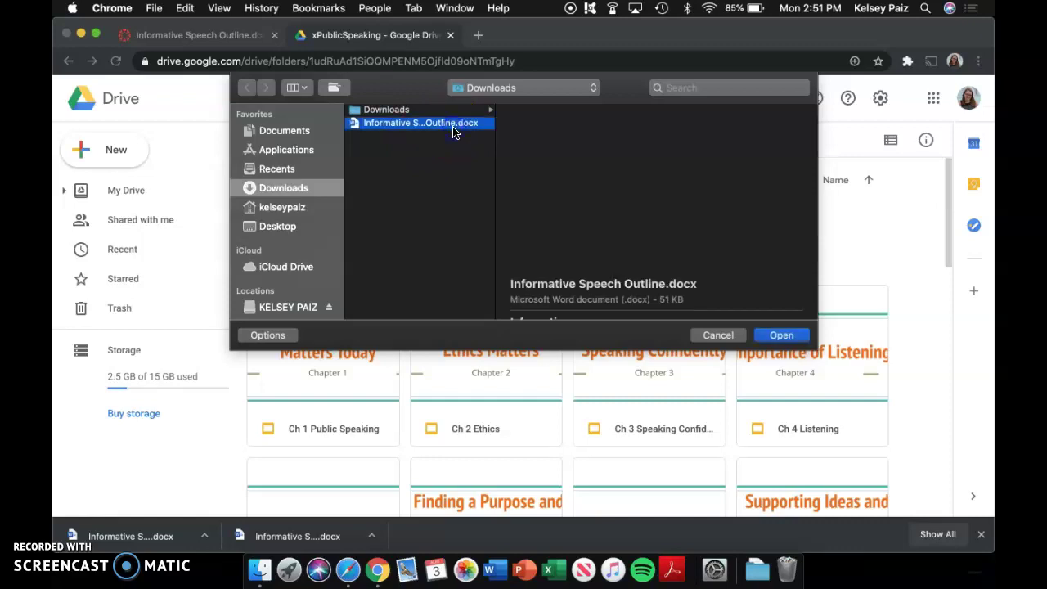
pyautogui.click(791, 337)
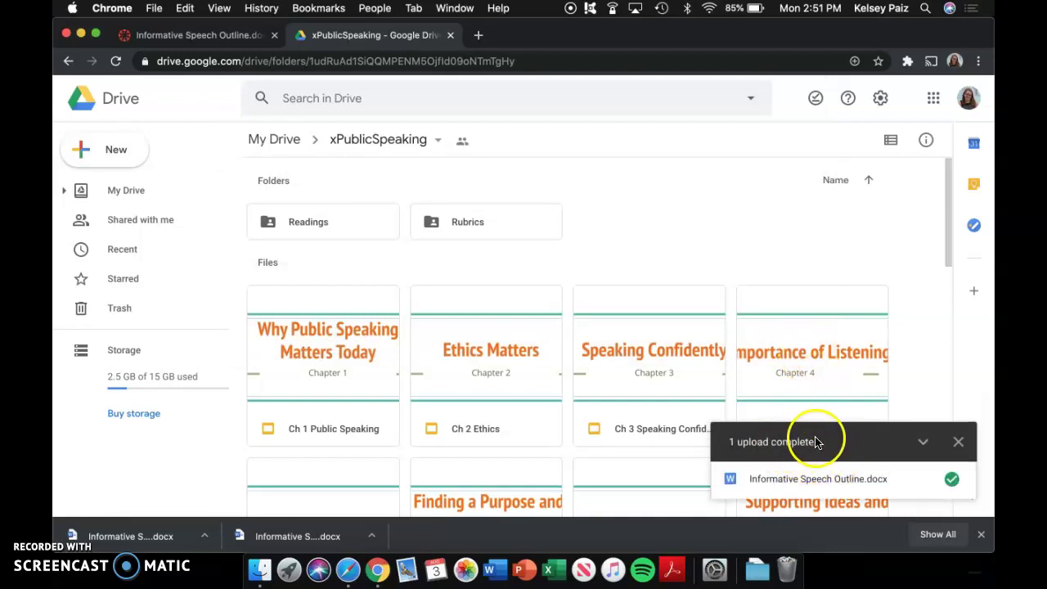
pyautogui.moveTo(823, 486)
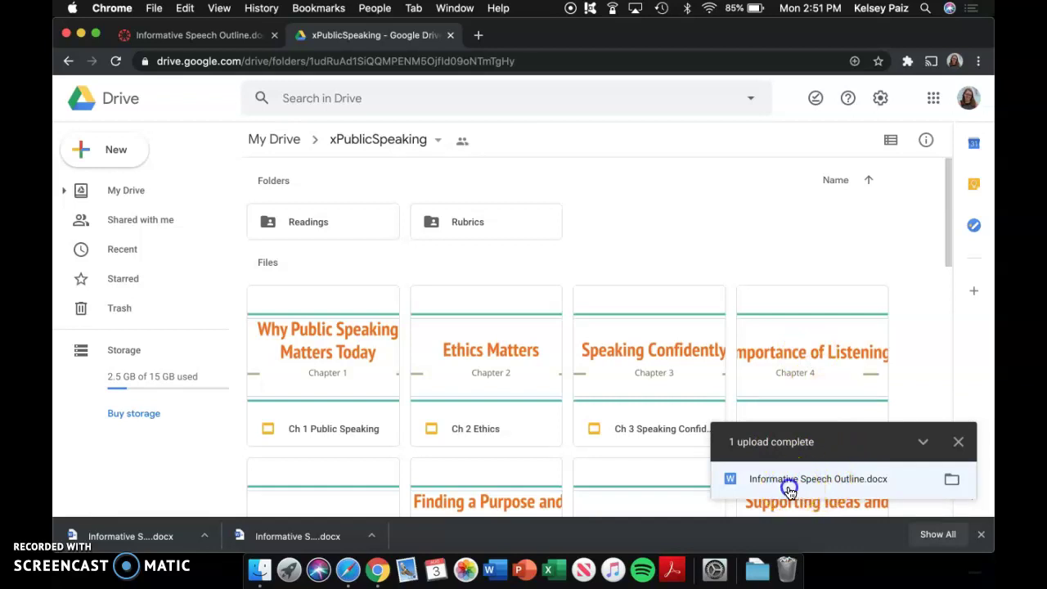
# - Preview the uploaded Informative Speech Outline, then open it with Google Docs
pyautogui.click(789, 487)
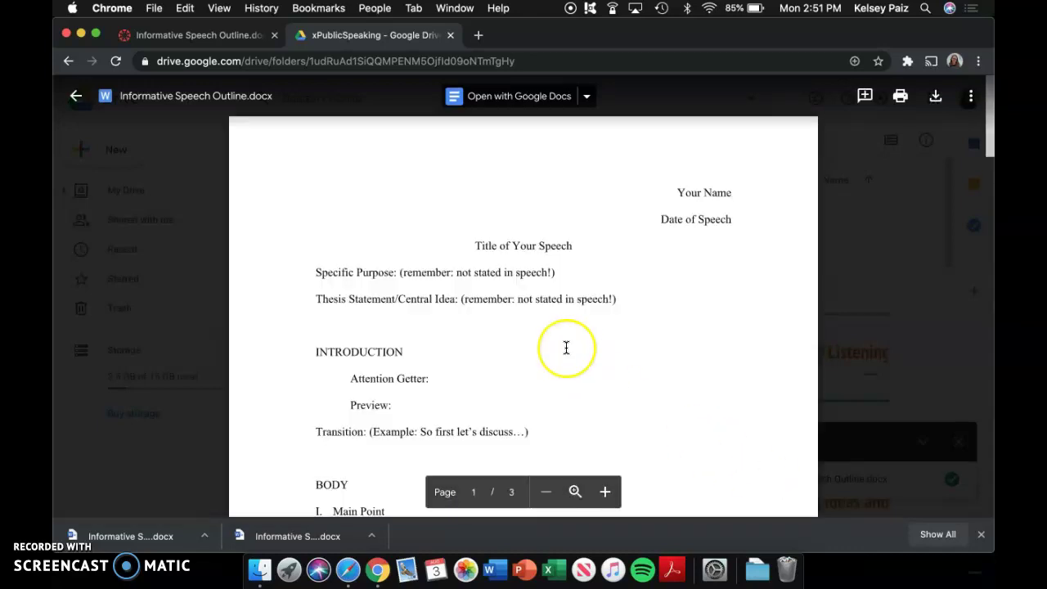
pyautogui.scroll(-2, 565, 346)
pyautogui.scroll(2, 565, 348)
pyautogui.scroll(-3, 566, 348)
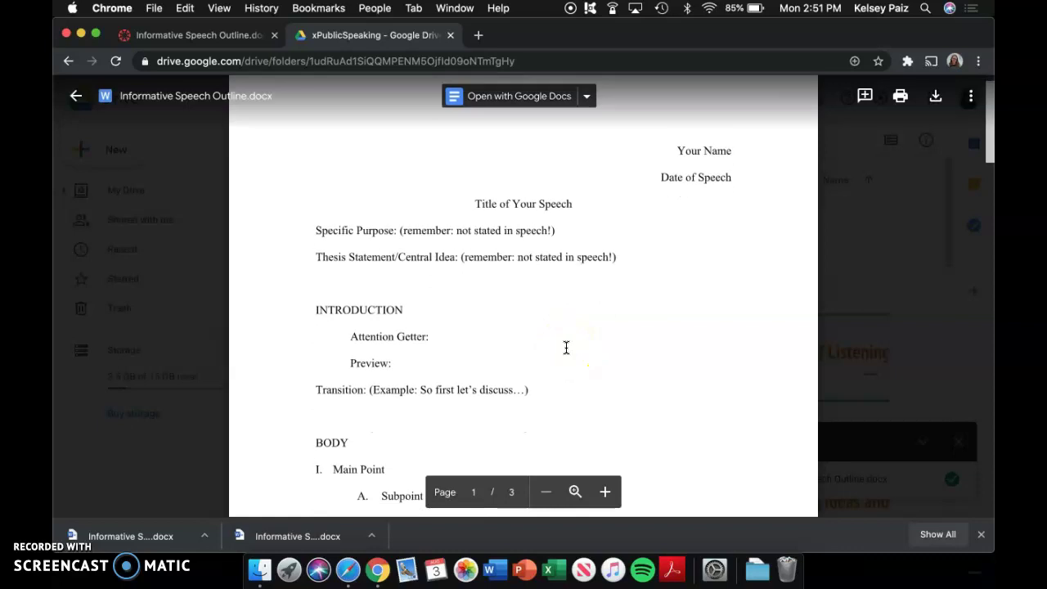
pyautogui.scroll(2, 528, 351)
pyautogui.click(526, 349)
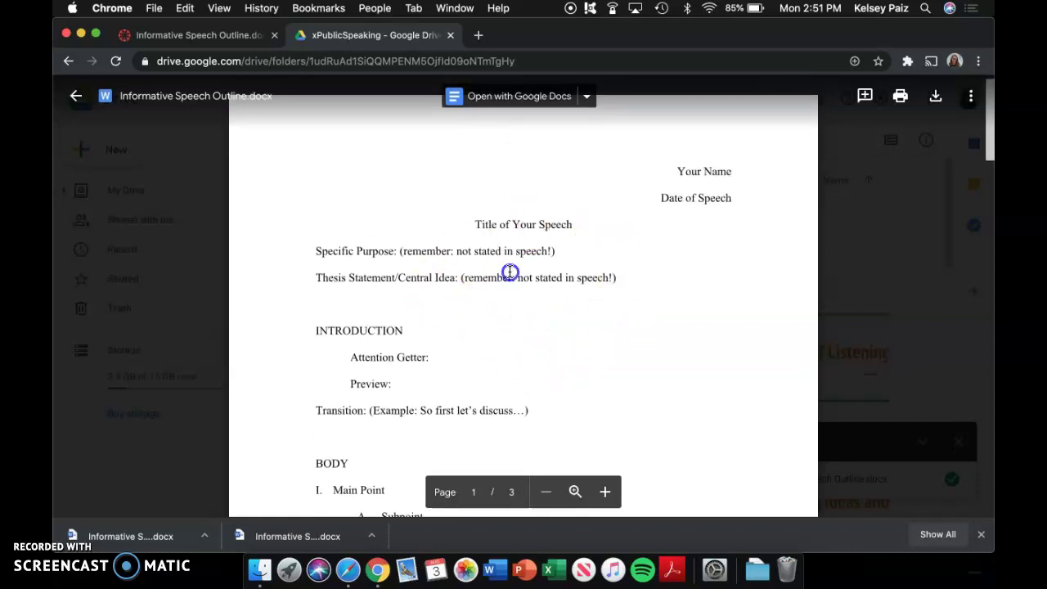
pyautogui.click(419, 338)
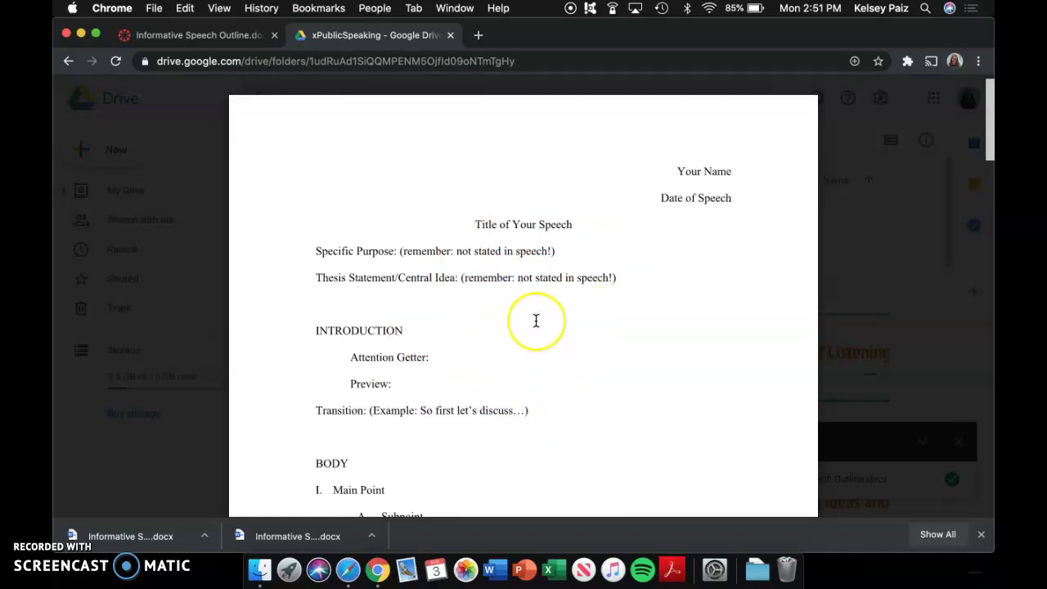
pyautogui.scroll(1, 539, 320)
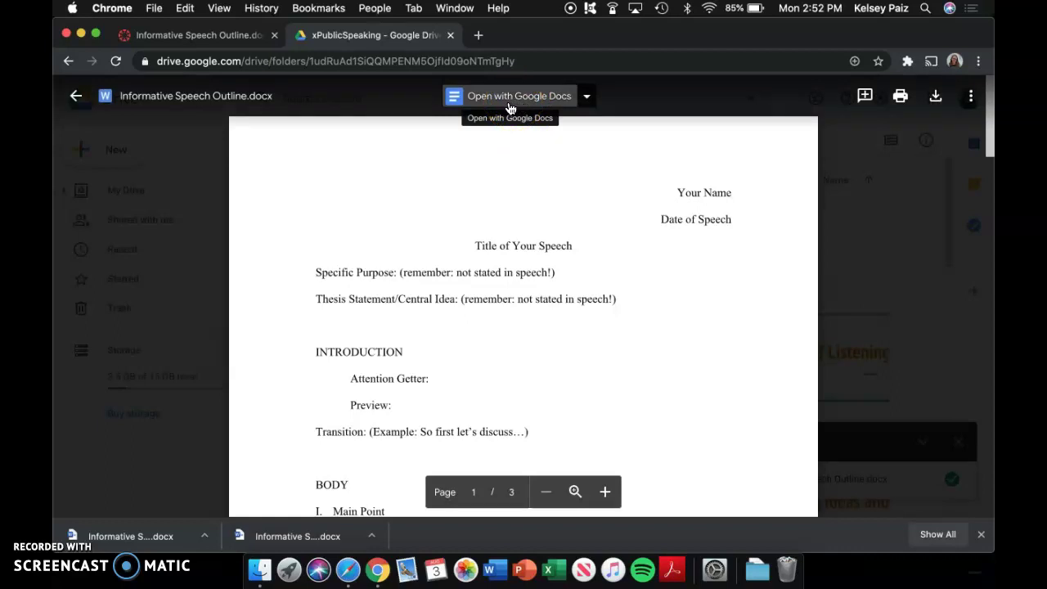
pyautogui.click(508, 108)
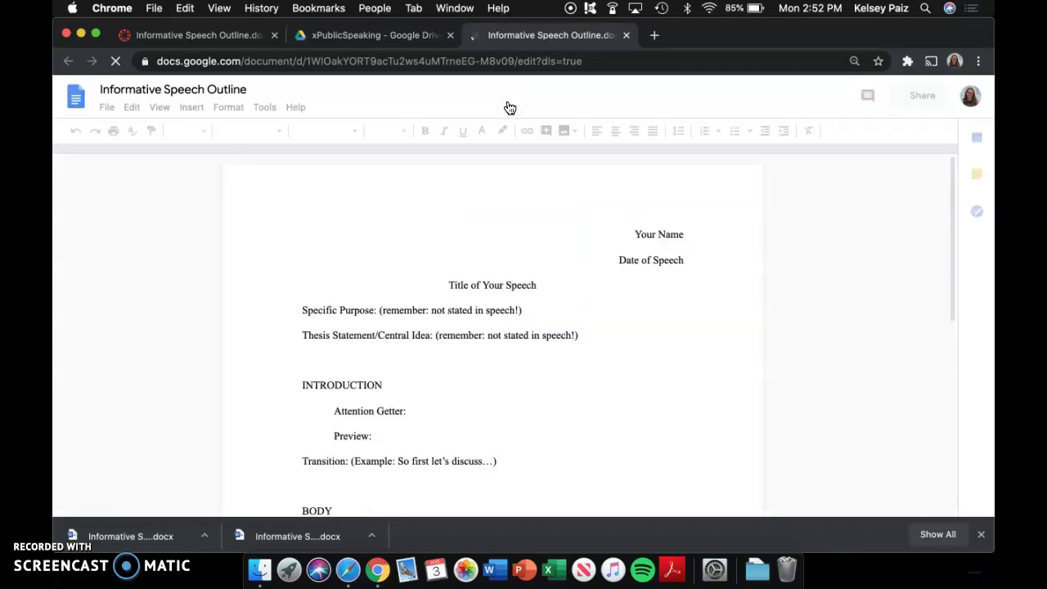
# - Write 'I can edit this template to my heart's content!' after the Attention Getter line
pyautogui.click(511, 139)
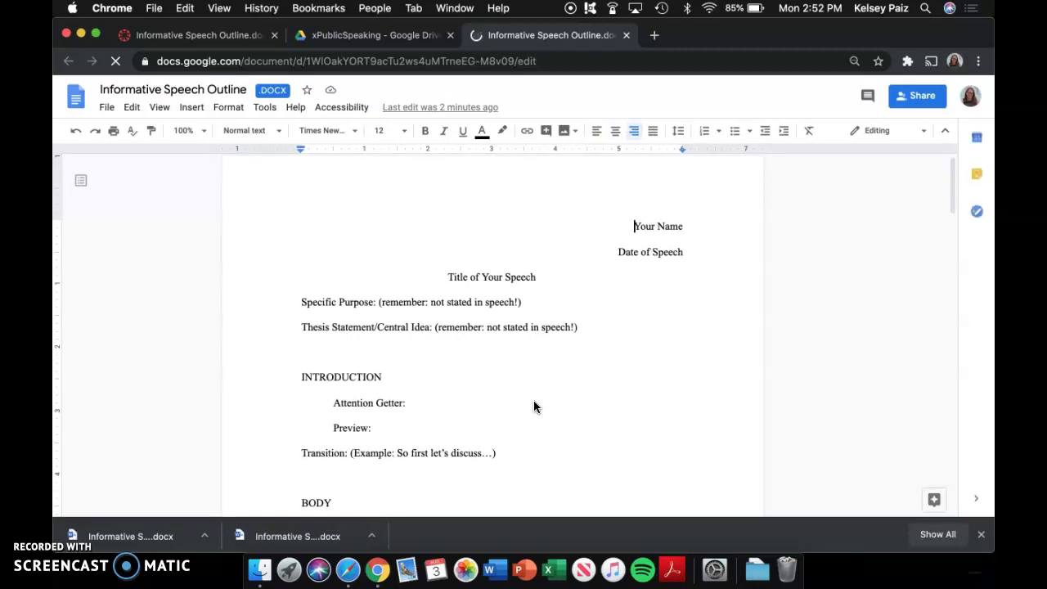
pyautogui.click(444, 394)
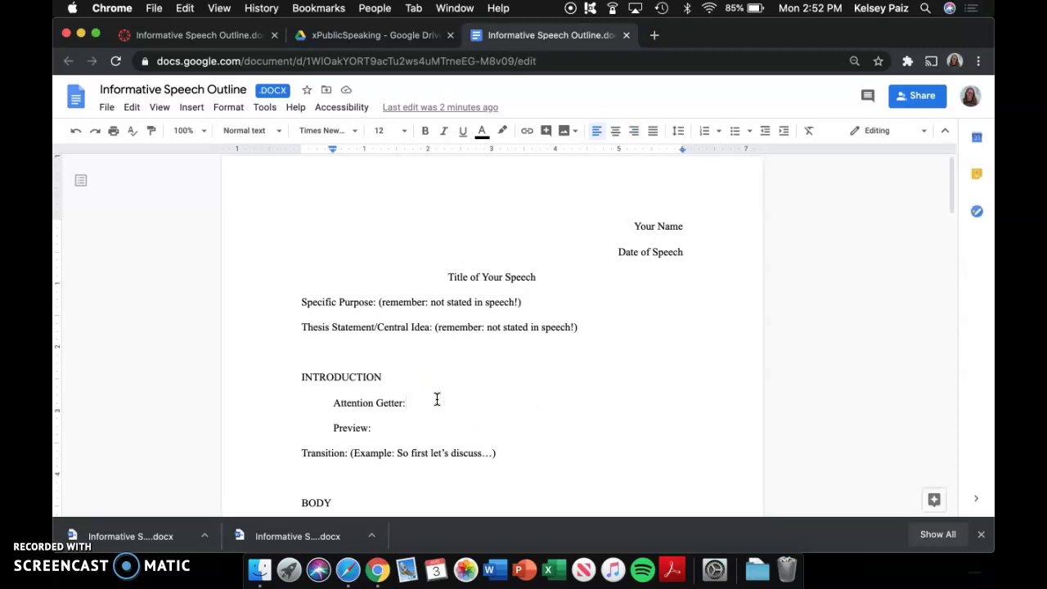
pyautogui.scroll(-2, 444, 411)
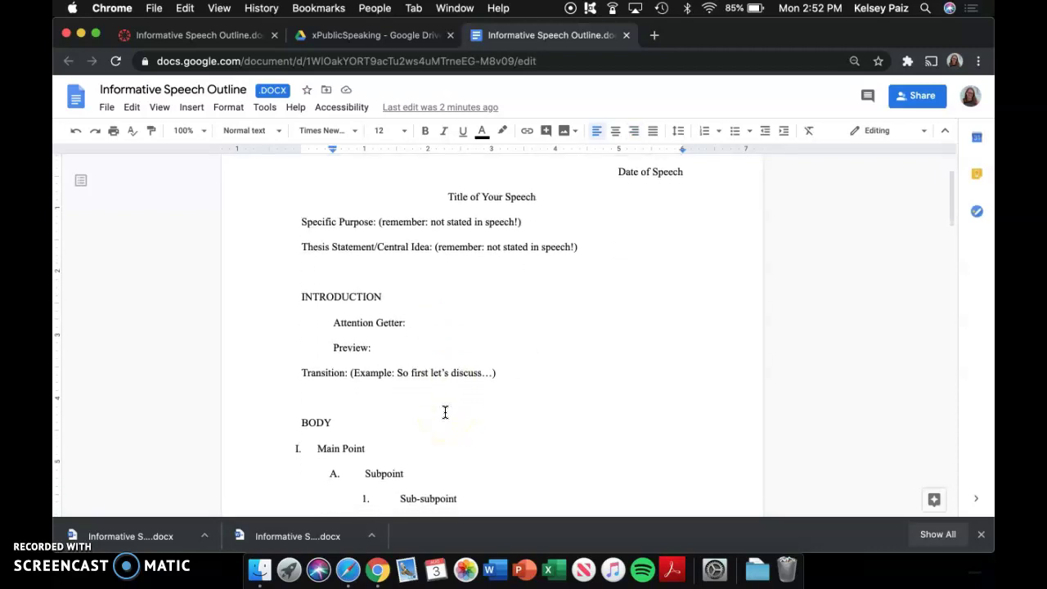
pyautogui.write('I can')
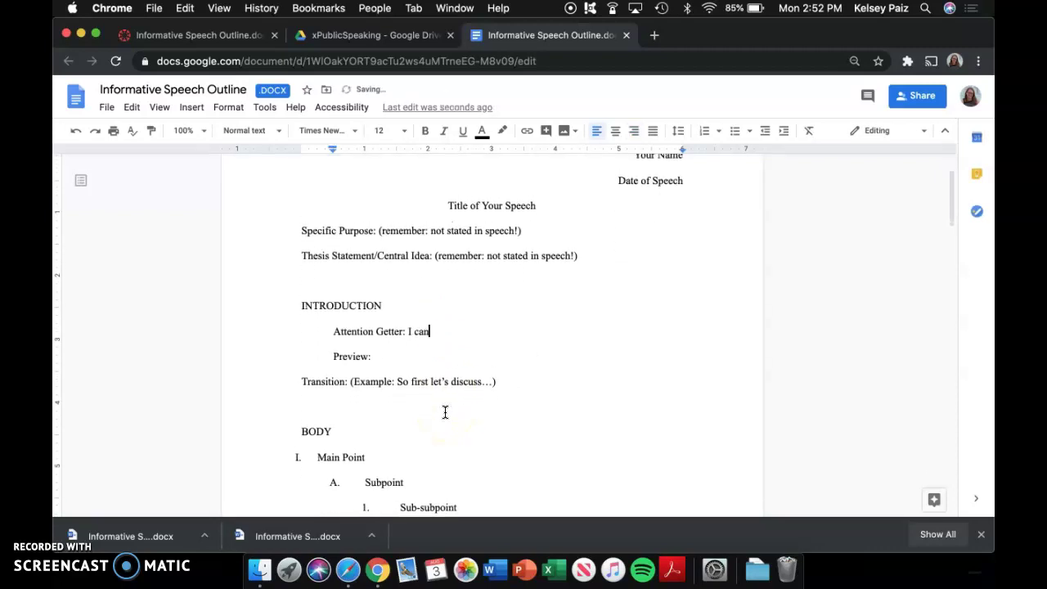
pyautogui.write(' edit this ttemp')
pyautogui.press('BackSpace')
pyautogui.press('BackSpace')
pyautogui.press('BackSpace')
pyautogui.press('BackSpace')
pyautogui.write("emplate to my heart's content!")
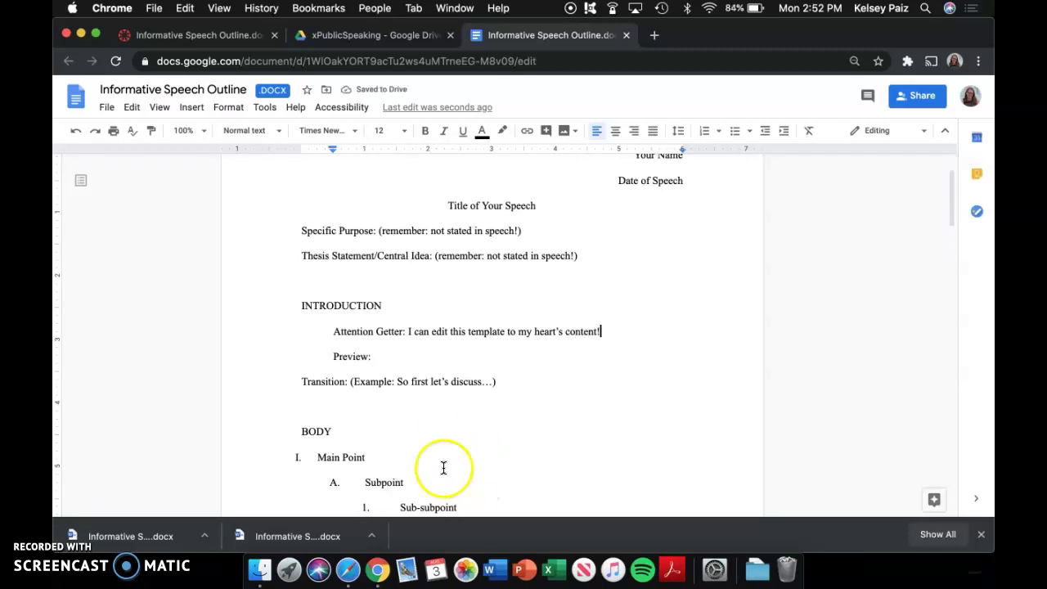
# - Add a new main point 'Adding another Main Point' below Main Point
pyautogui.click(399, 353)
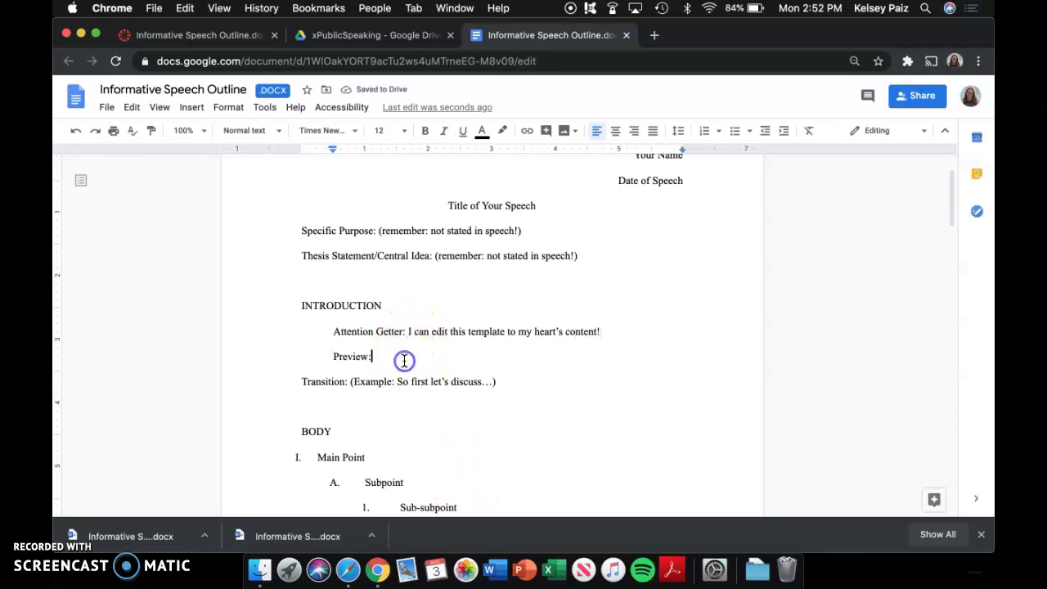
pyautogui.click(485, 381)
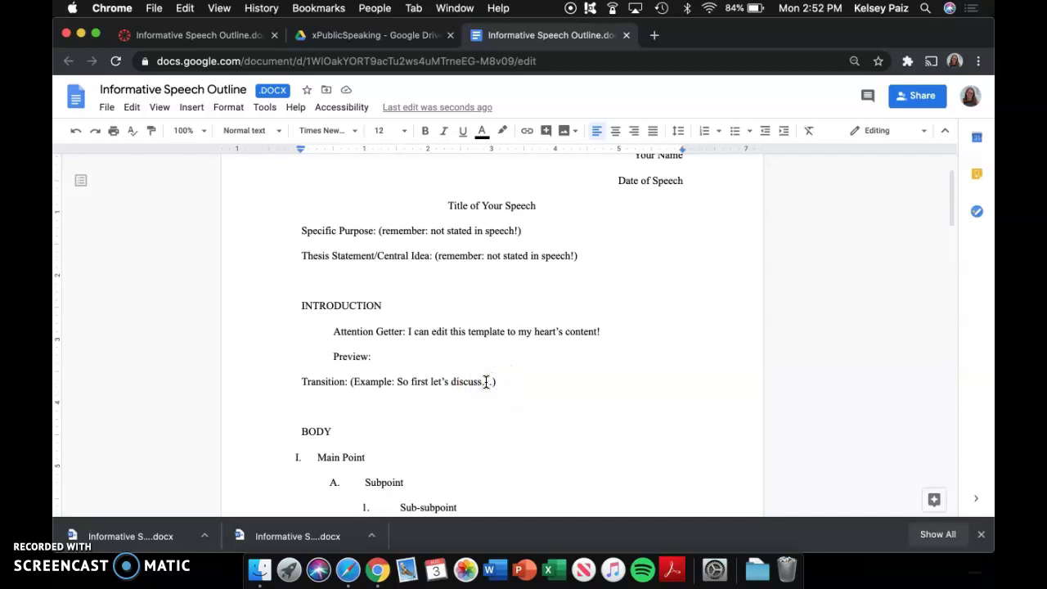
pyautogui.scroll(-2, 486, 381)
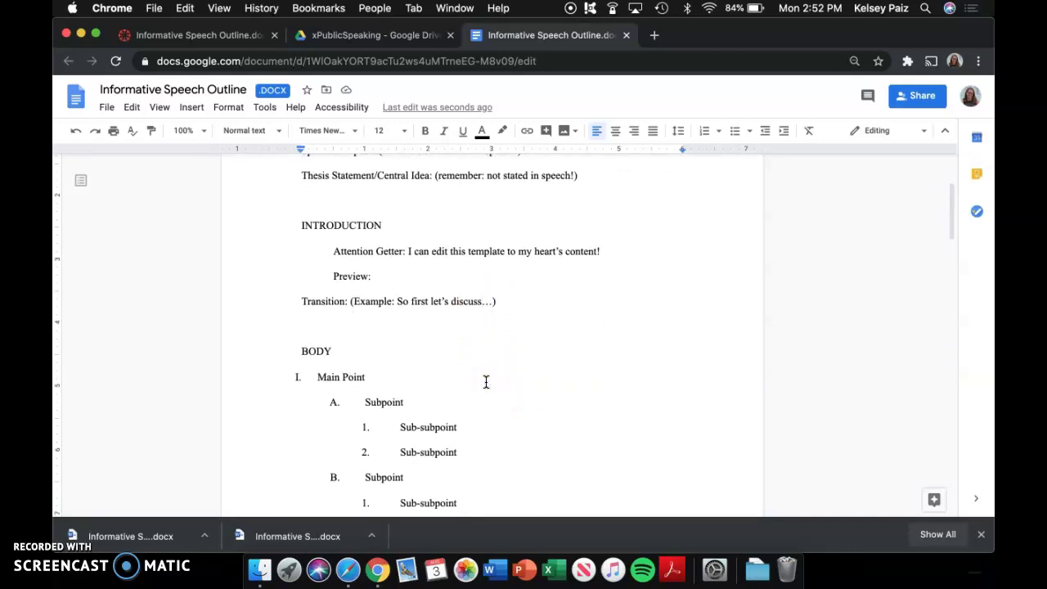
pyautogui.scroll(-2, 377, 374)
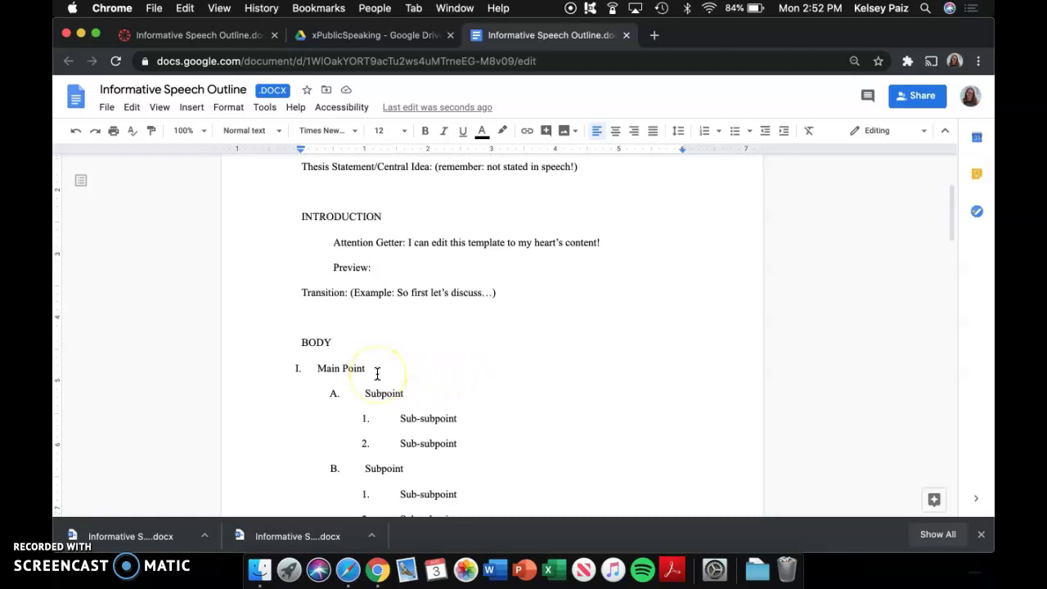
pyautogui.click(369, 308)
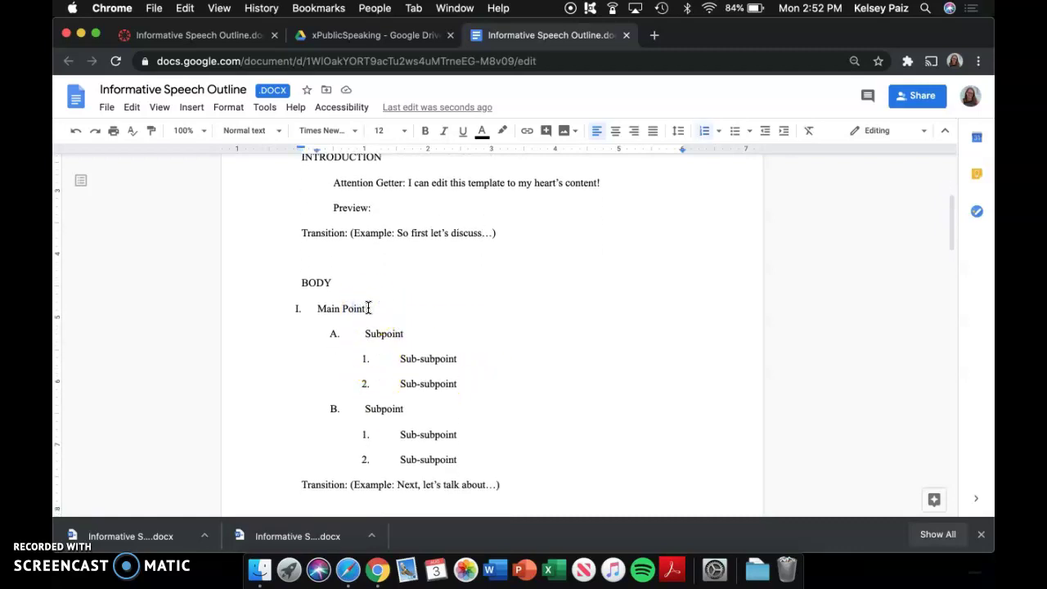
pyautogui.press('Return')
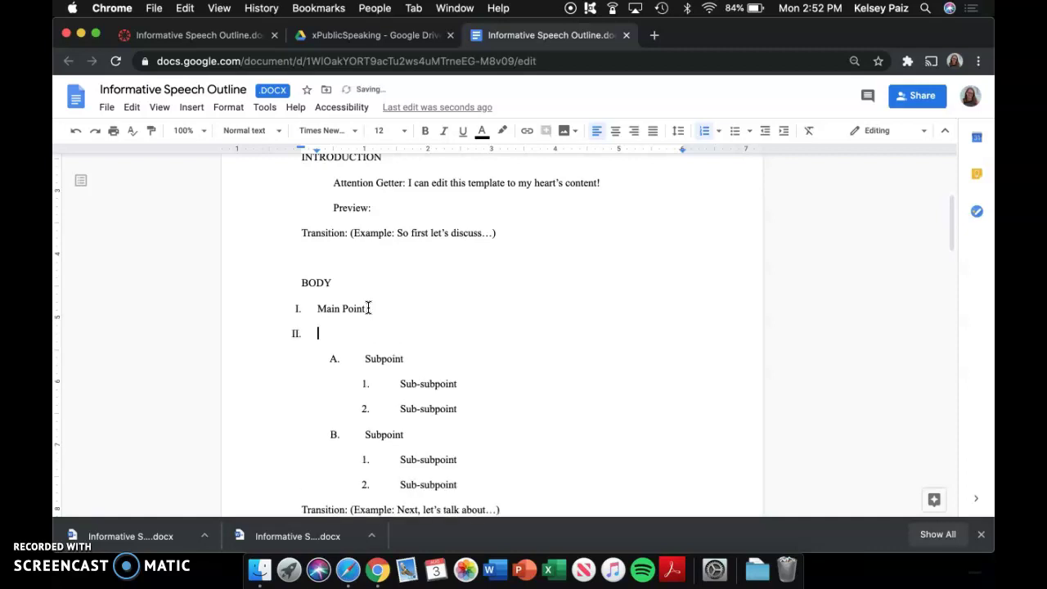
pyautogui.write('Adding another Main Point')
# - Add an indented sub point 'Adding sub points' under the first Main Point
pyautogui.click(401, 301)
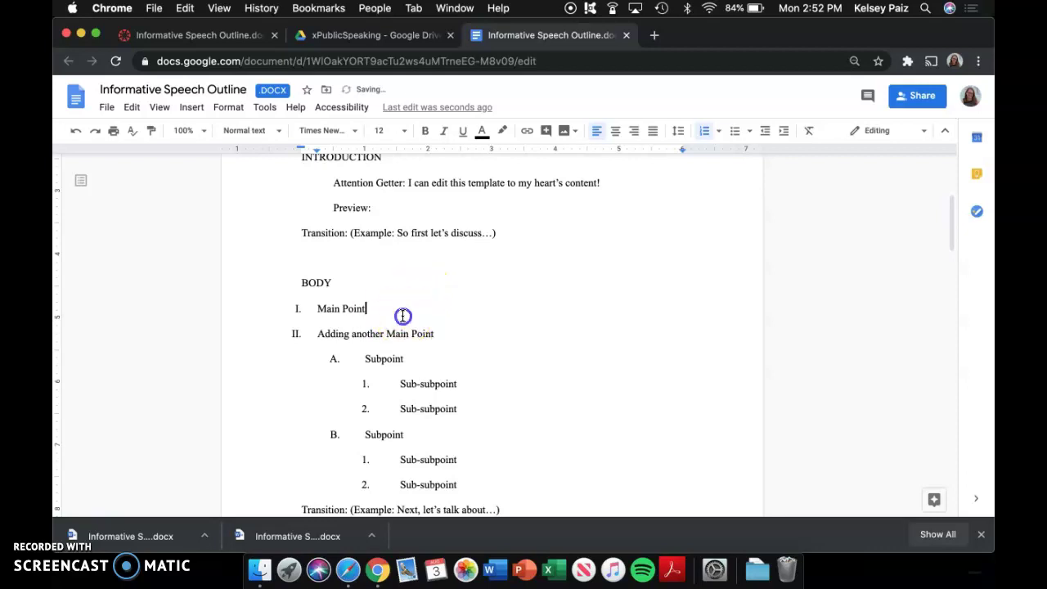
pyautogui.press('Return')
pyautogui.press('Tab')
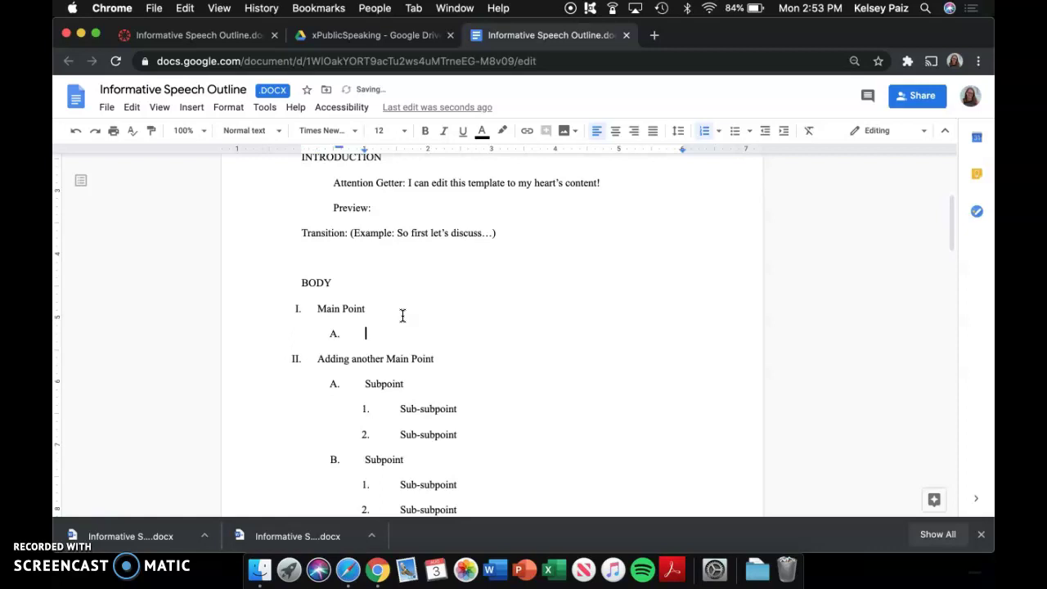
pyautogui.write('Adding submitting')
pyautogui.press('Return')
pyautogui.press('Tab')
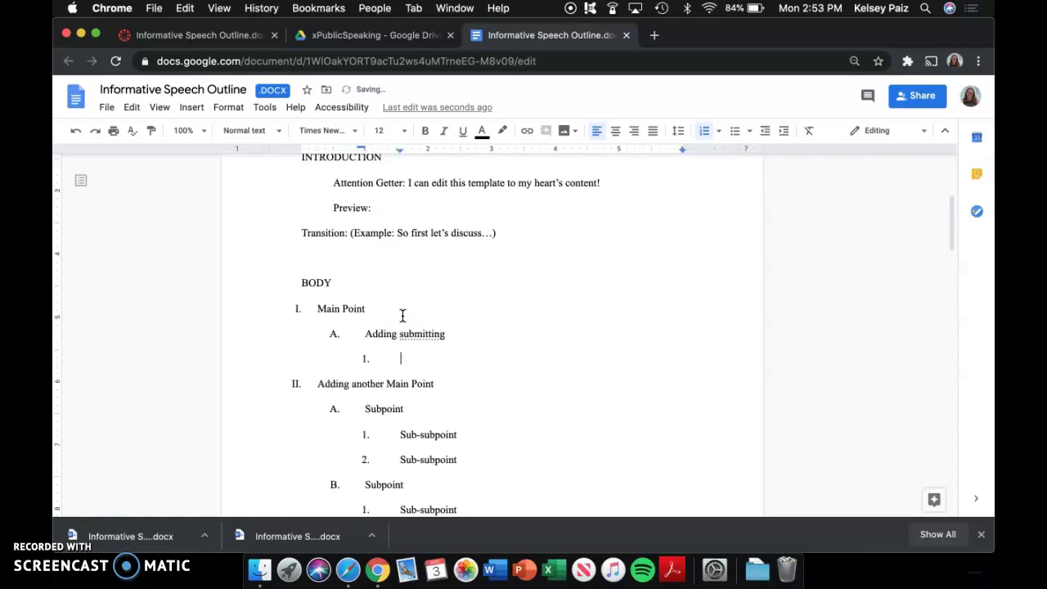
pyautogui.click(426, 334)
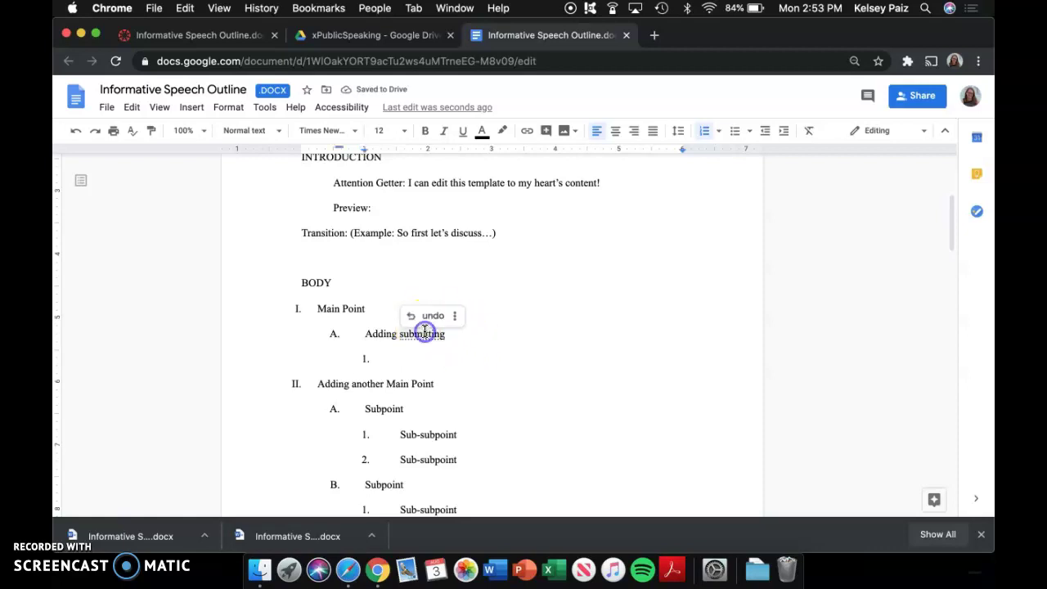
pyautogui.click(446, 337)
pyautogui.press('BackSpace')
pyautogui.press('BackSpace')
pyautogui.press('BackSpace')
pyautogui.press('BackSpace')
pyautogui.press('BackSpace')
pyautogui.press('BackSpace')
pyautogui.press('BackSpace')
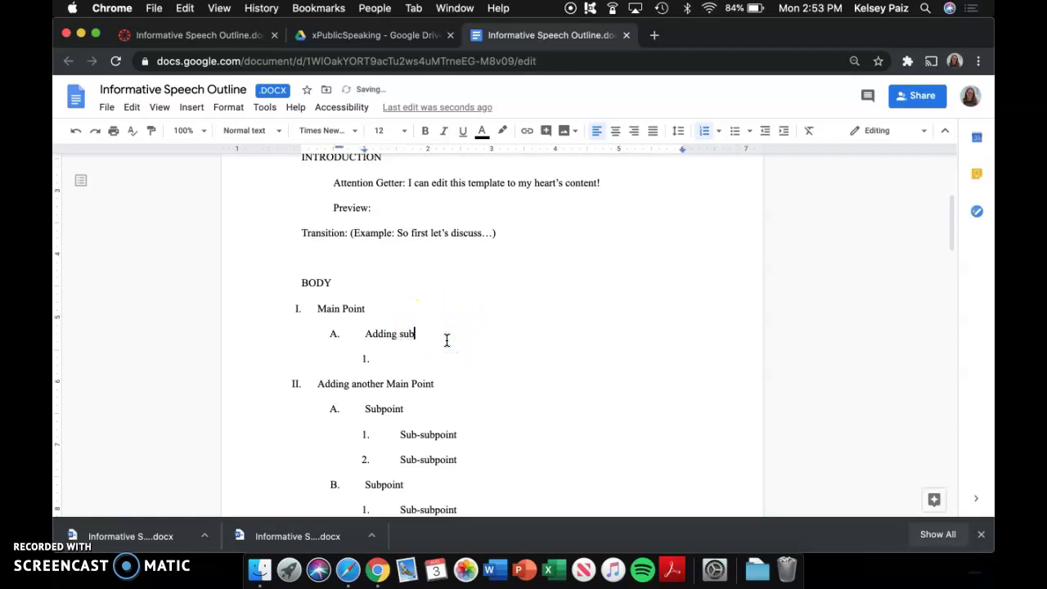
pyautogui.write('points')
# - Fill the sub-sub point line with 'Add sub-sub point'
pyautogui.click(462, 364)
pyautogui.click(393, 361)
pyautogui.write('Add sub-sbu')
pyautogui.press('BackSpace')
pyautogui.press('BackSpace')
pyautogui.write('ub point')
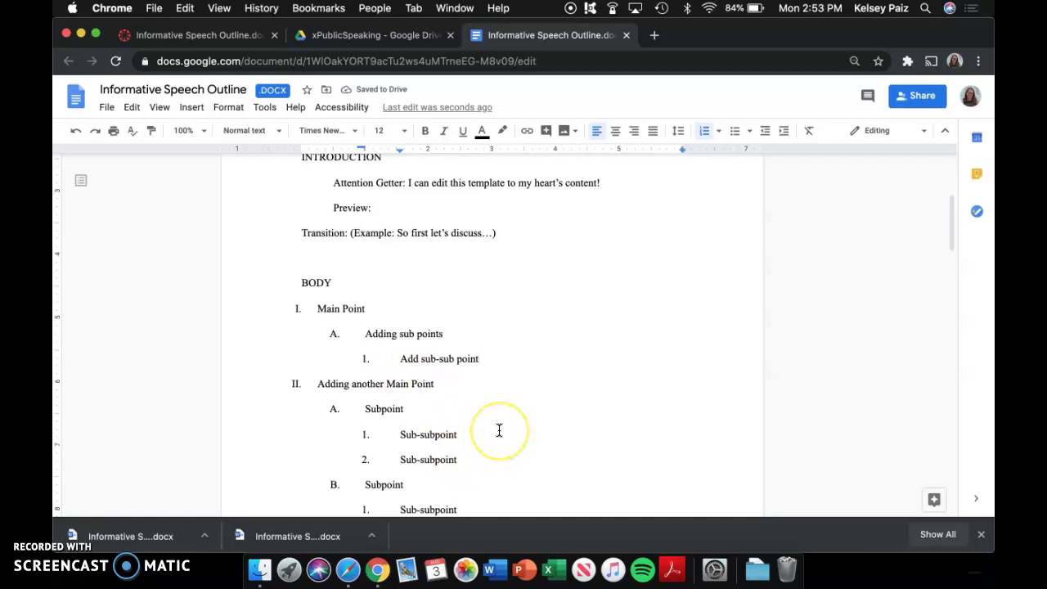
pyautogui.scroll(-2, 499, 430)
pyautogui.scroll(-2, 499, 430)
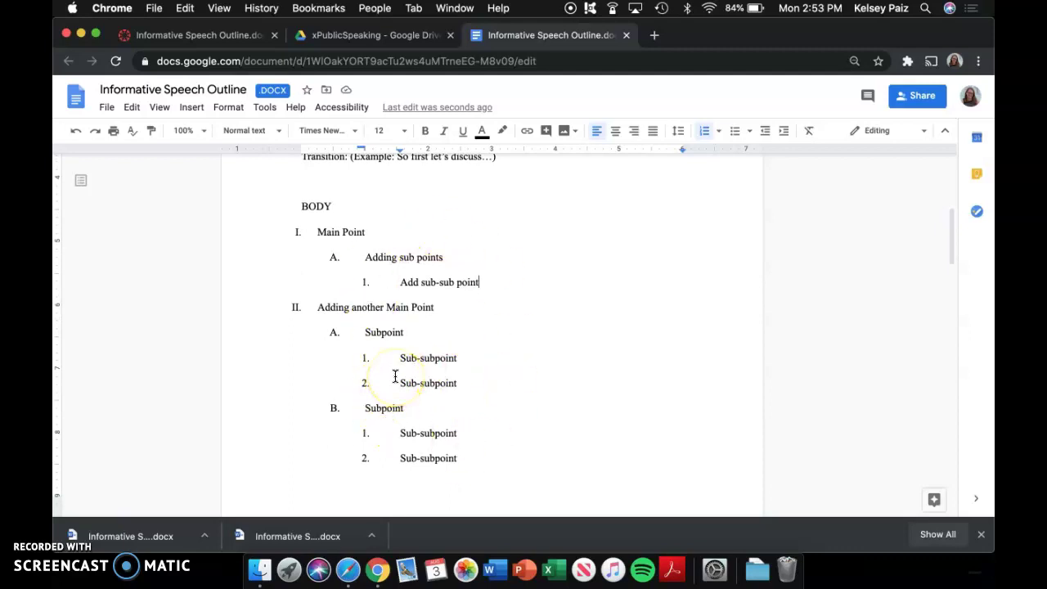
pyautogui.scroll(-1, 395, 376)
pyautogui.scroll(-1, 395, 375)
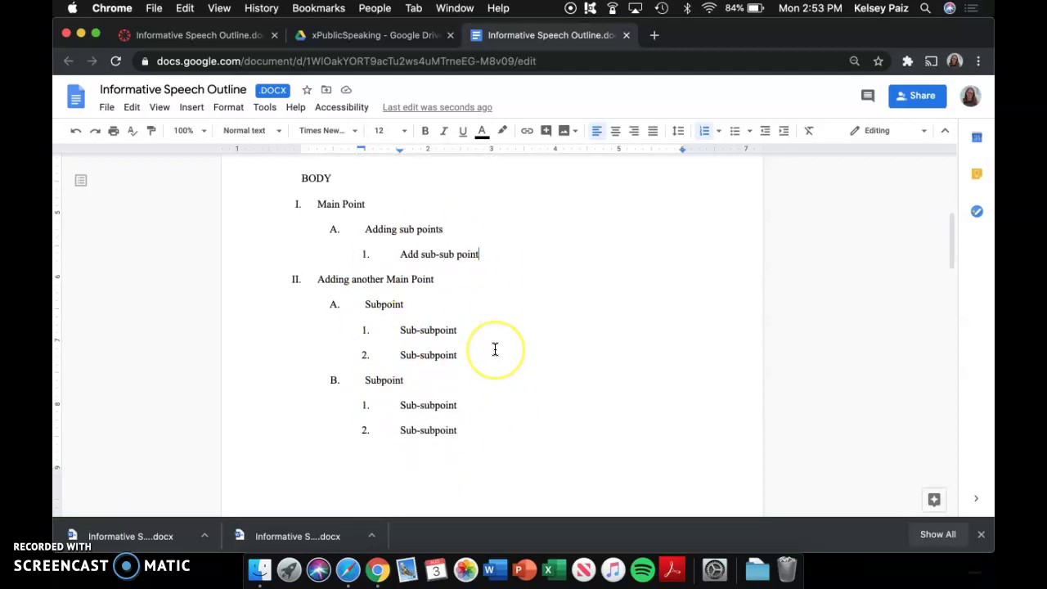
pyautogui.scroll(-1, 493, 348)
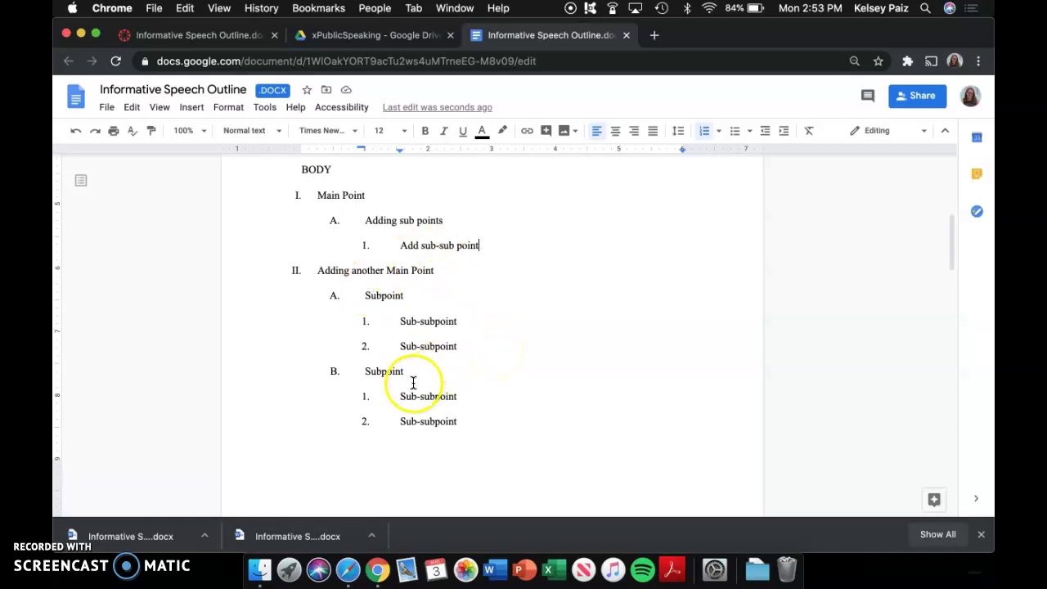
pyautogui.scroll(-2, 412, 382)
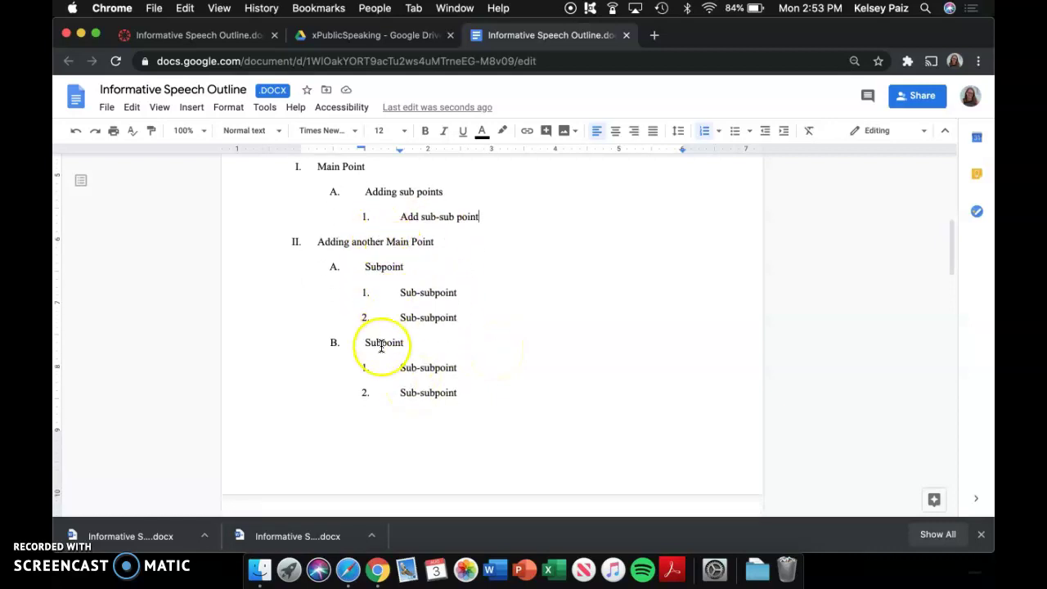
pyautogui.scroll(-6, 381, 341)
pyautogui.scroll(-12, 382, 345)
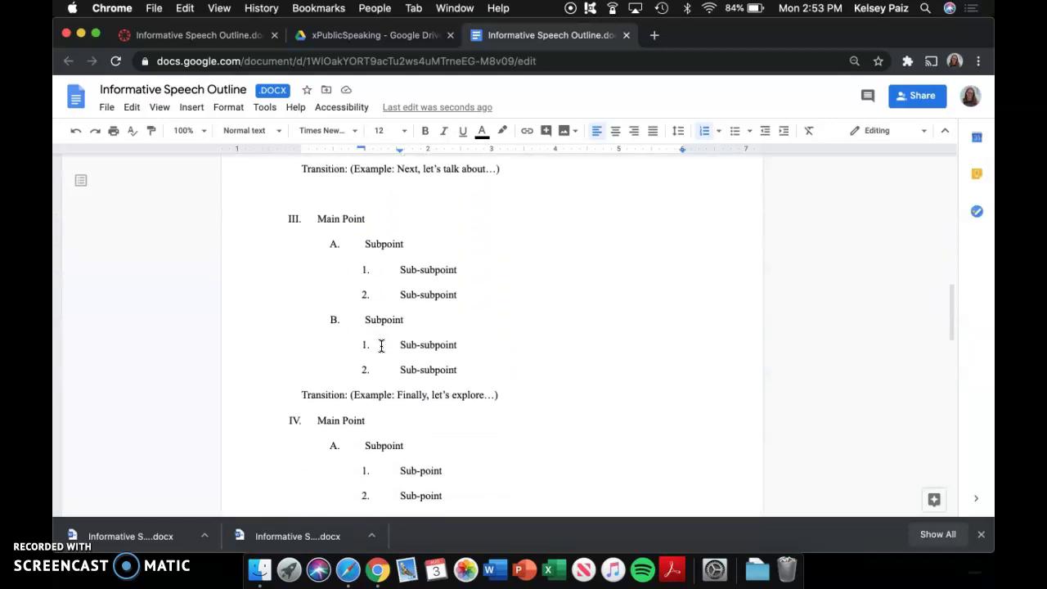
pyautogui.scroll(-2, 382, 345)
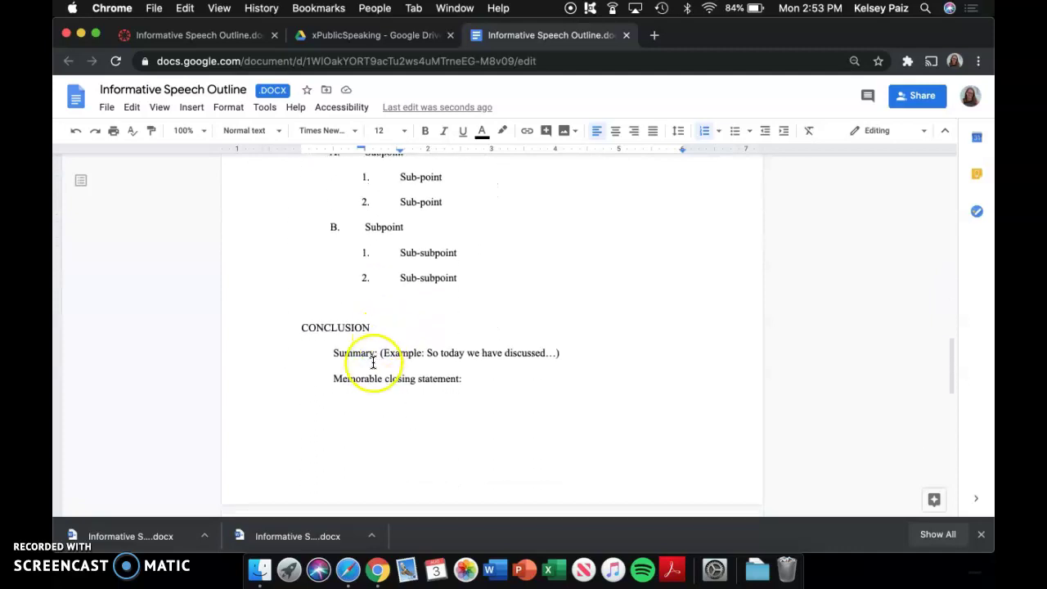
pyautogui.scroll(-6, 454, 380)
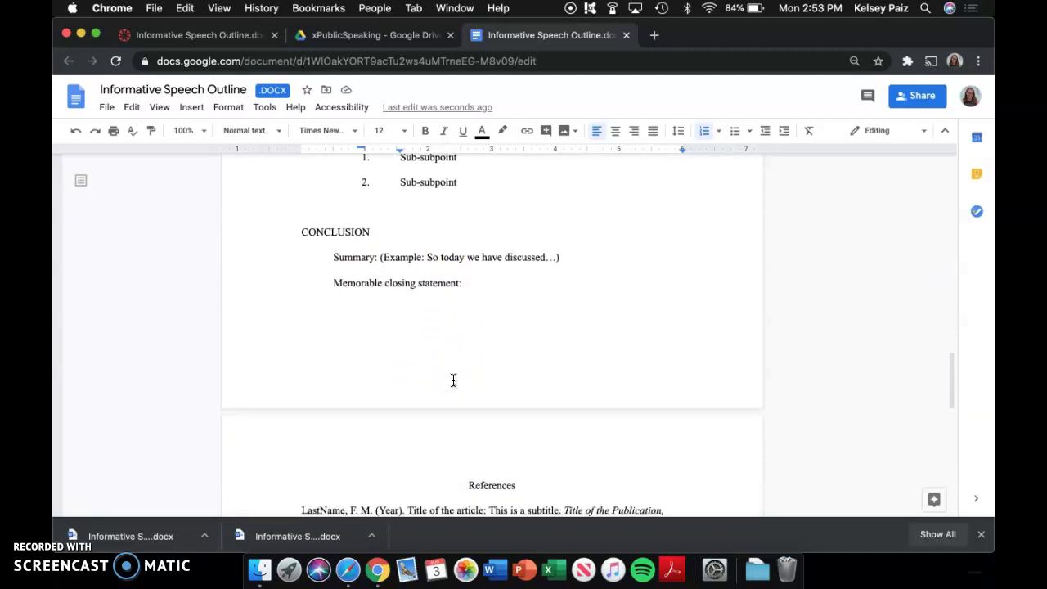
pyautogui.scroll(-3, 453, 380)
pyautogui.click(489, 315)
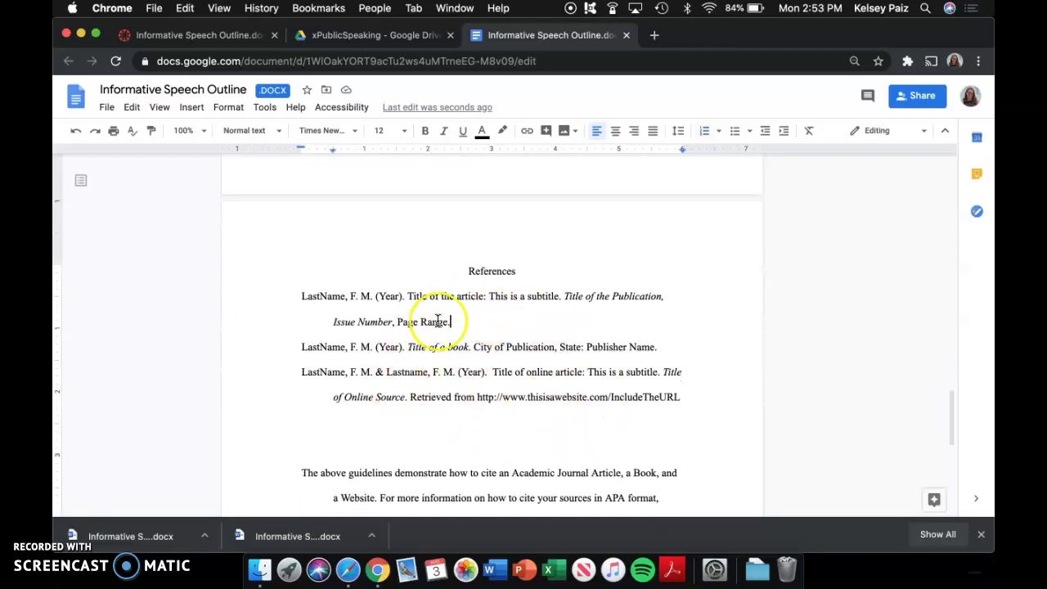
pyautogui.scroll(-2, 441, 315)
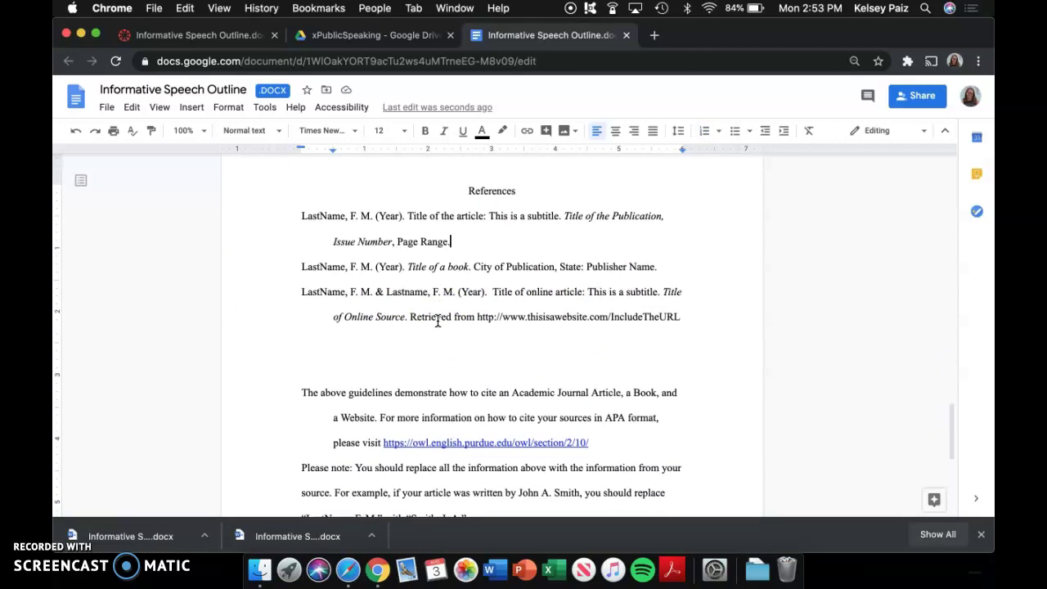
pyautogui.scroll(15, 438, 320)
pyautogui.scroll(15, 437, 321)
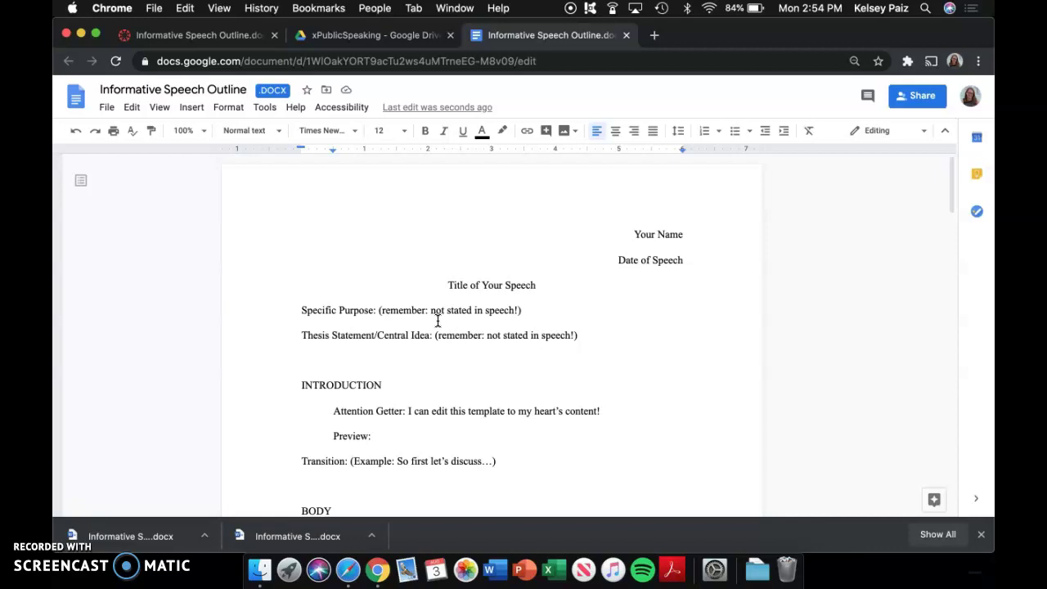
pyautogui.click(497, 419)
pyautogui.scroll(-2, 515, 455)
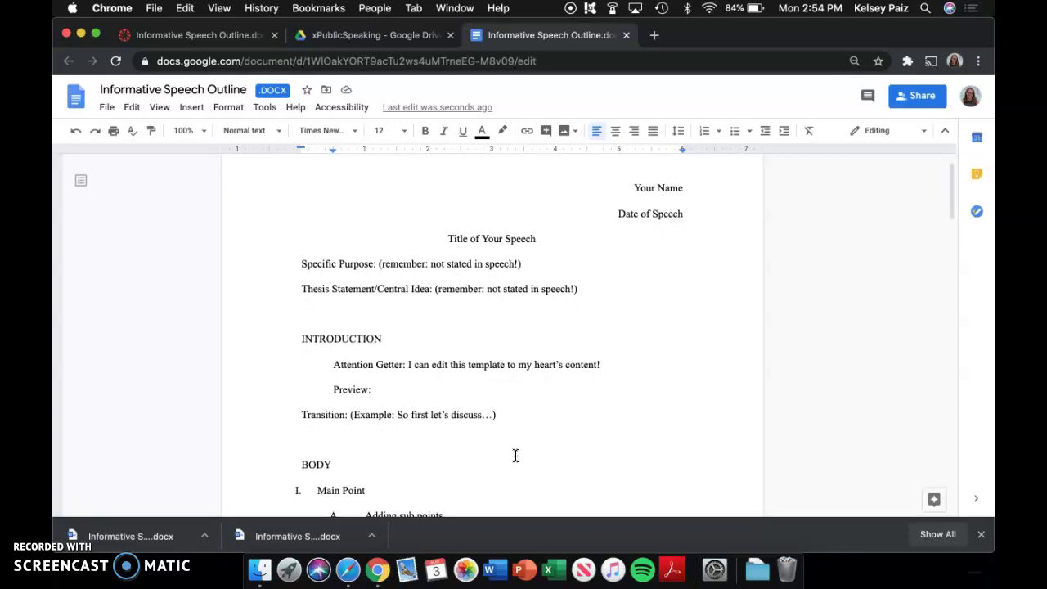
pyautogui.scroll(-1, 515, 455)
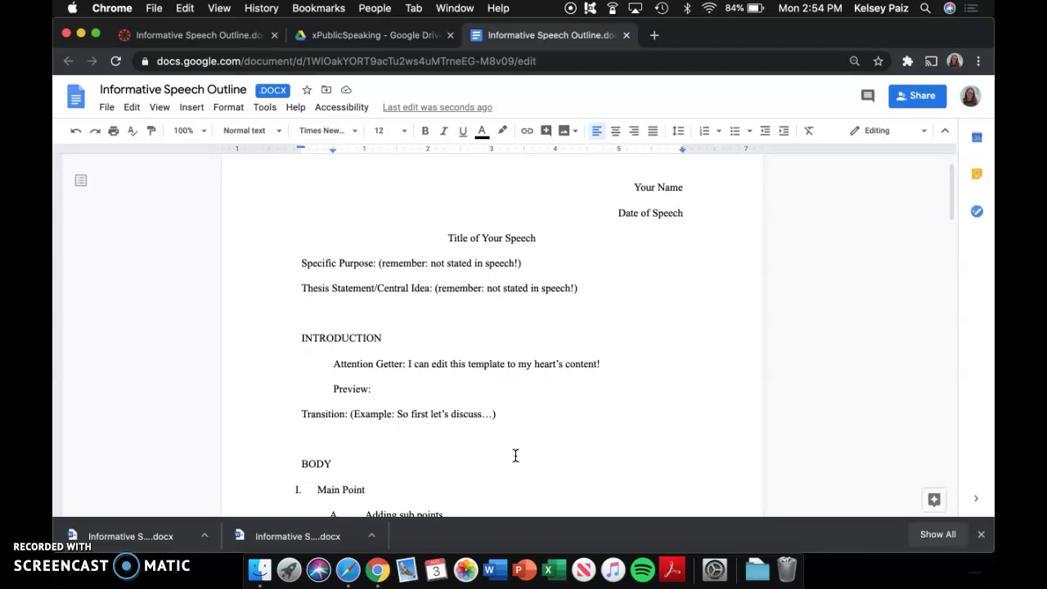
pyautogui.scroll(2, 516, 456)
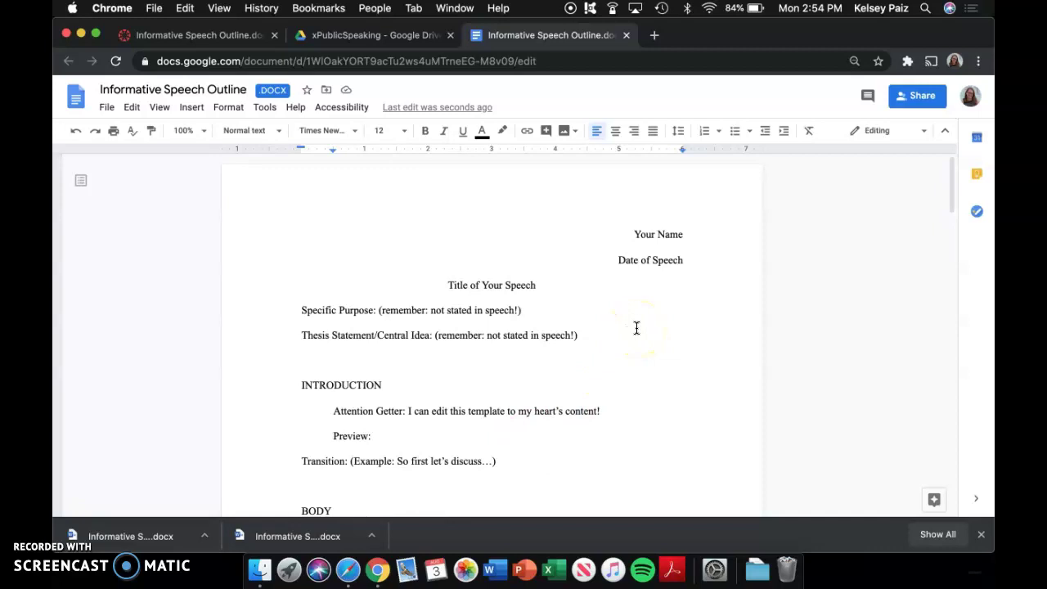
pyautogui.click(920, 96)
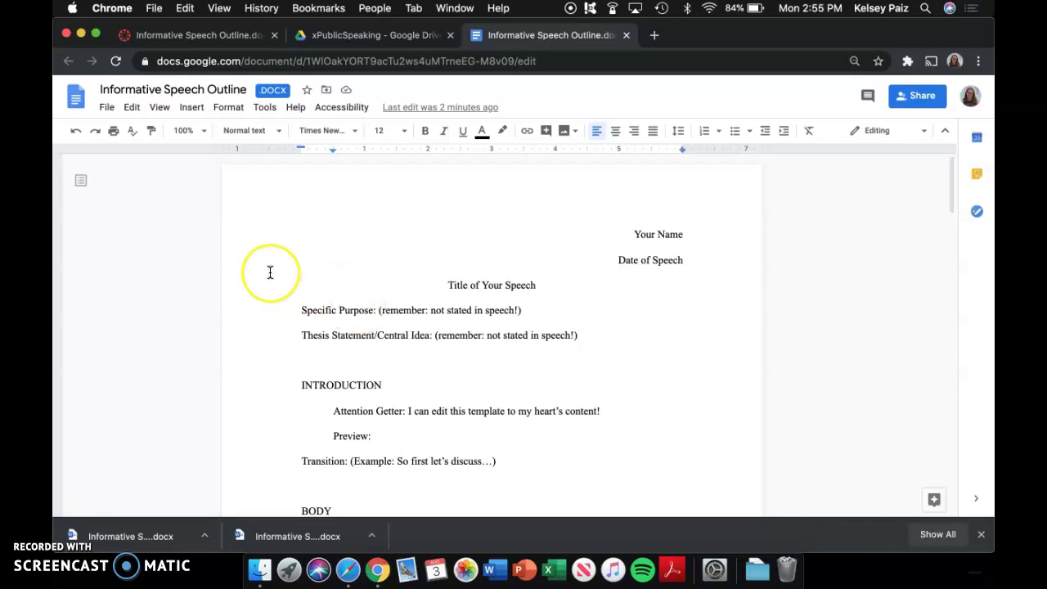
pyautogui.scroll(-3, 270, 273)
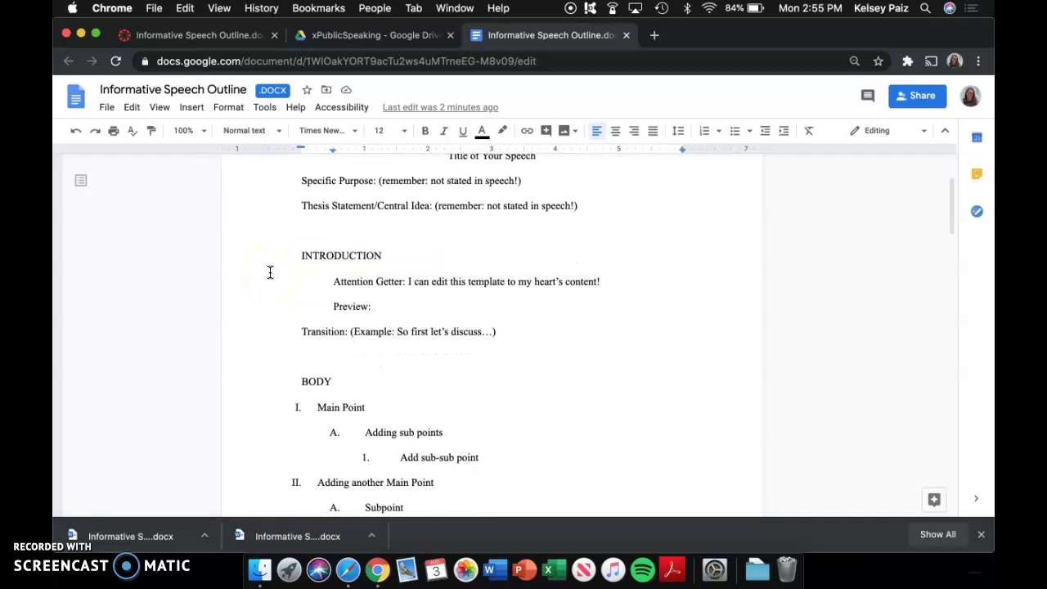
pyautogui.scroll(3, 270, 273)
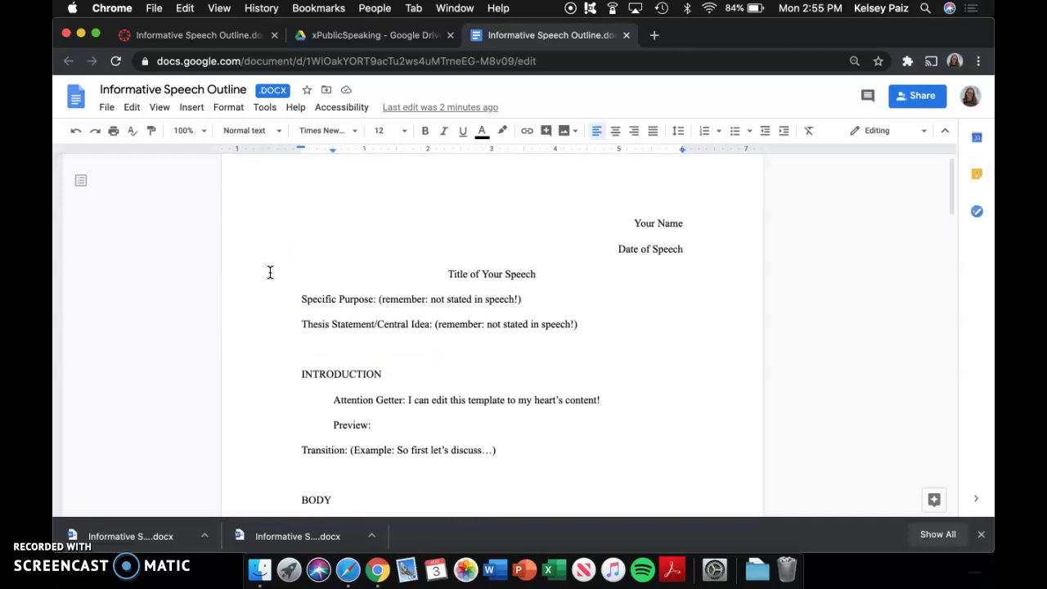
# - Download the outline via File > Download as PDF Document (.pdf)
pyautogui.click(104, 109)
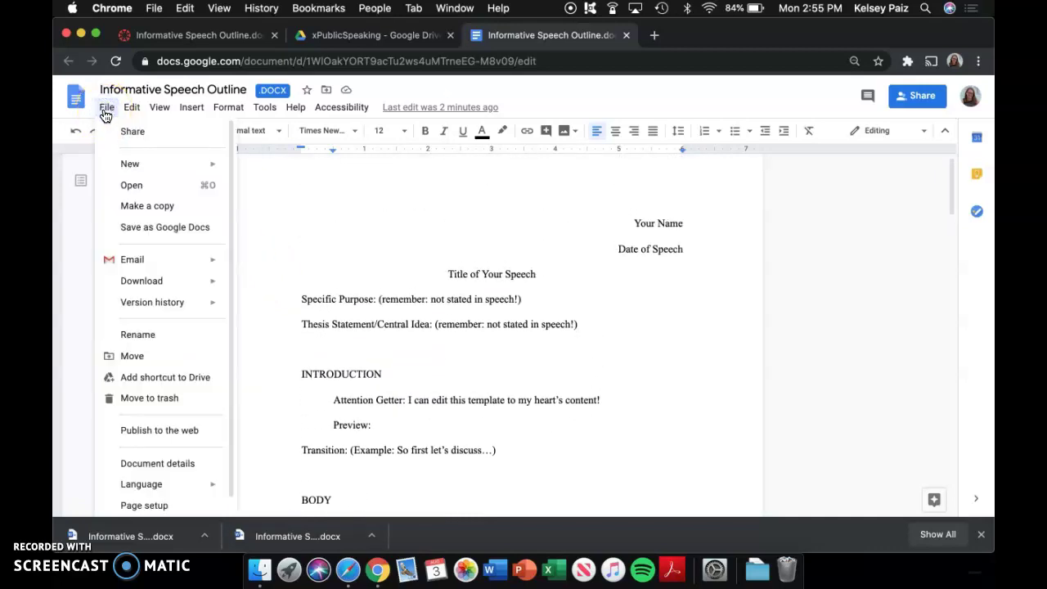
pyautogui.moveTo(153, 288)
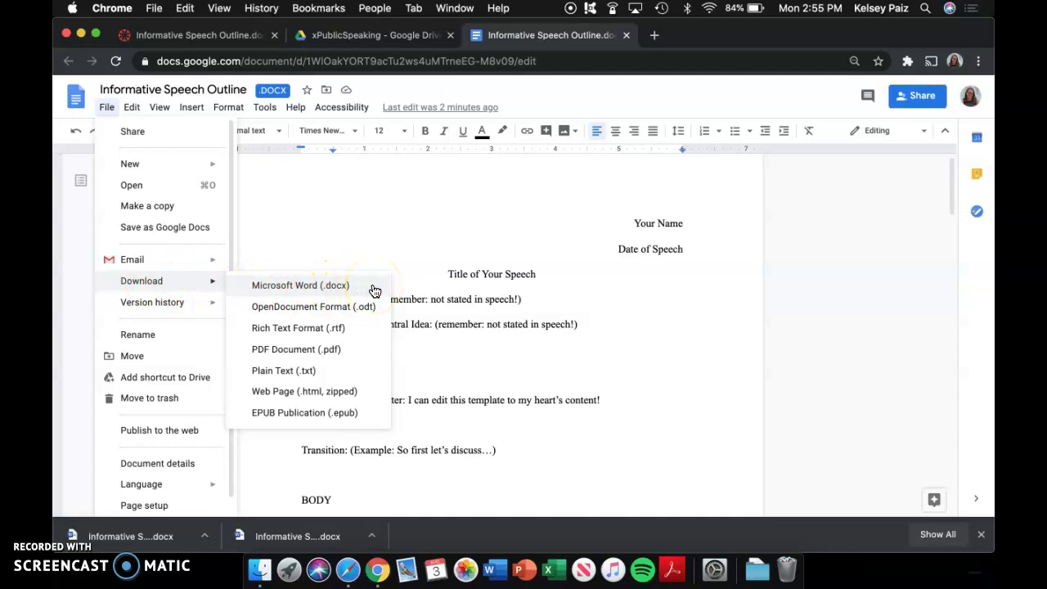
pyautogui.click(373, 351)
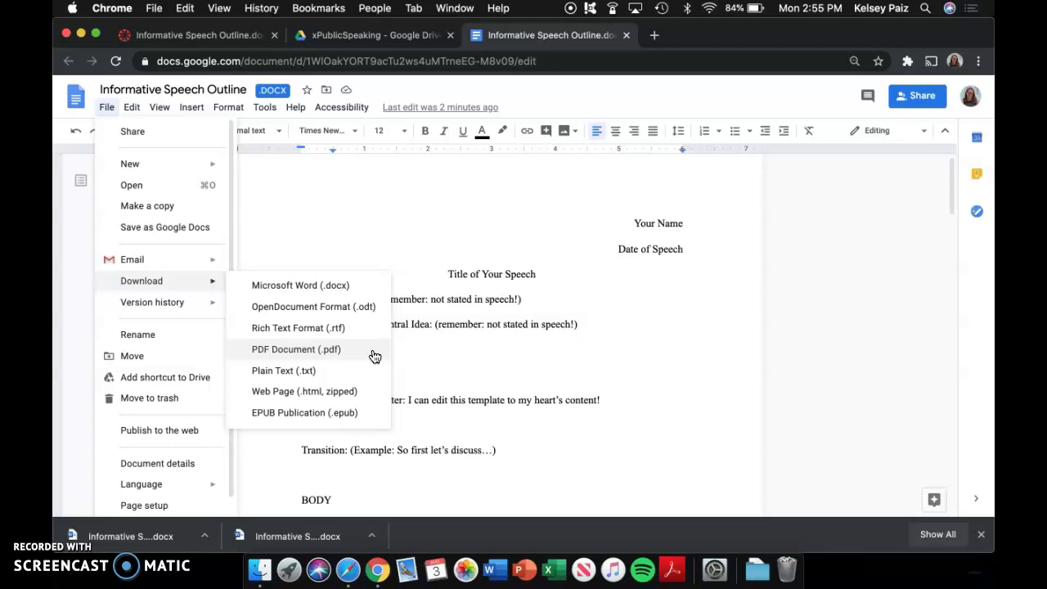
pyautogui.click(364, 288)
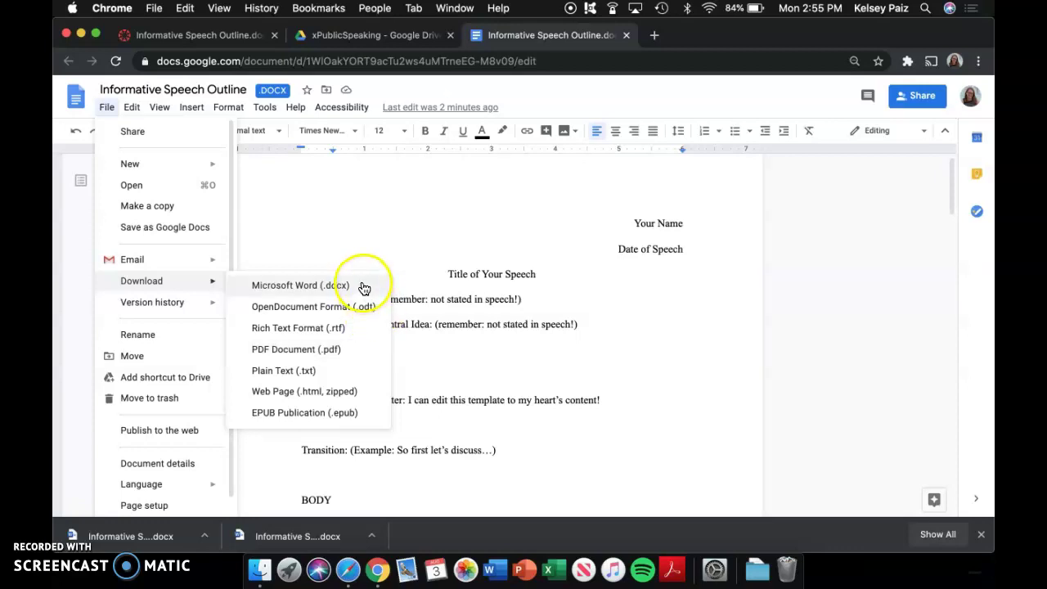
pyautogui.click(363, 347)
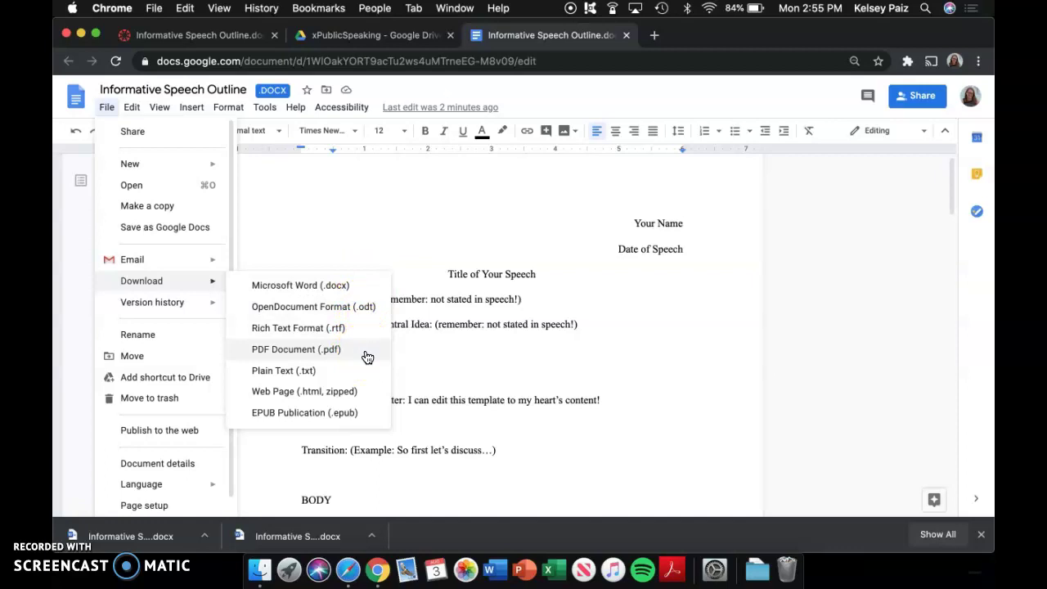
pyautogui.click(367, 357)
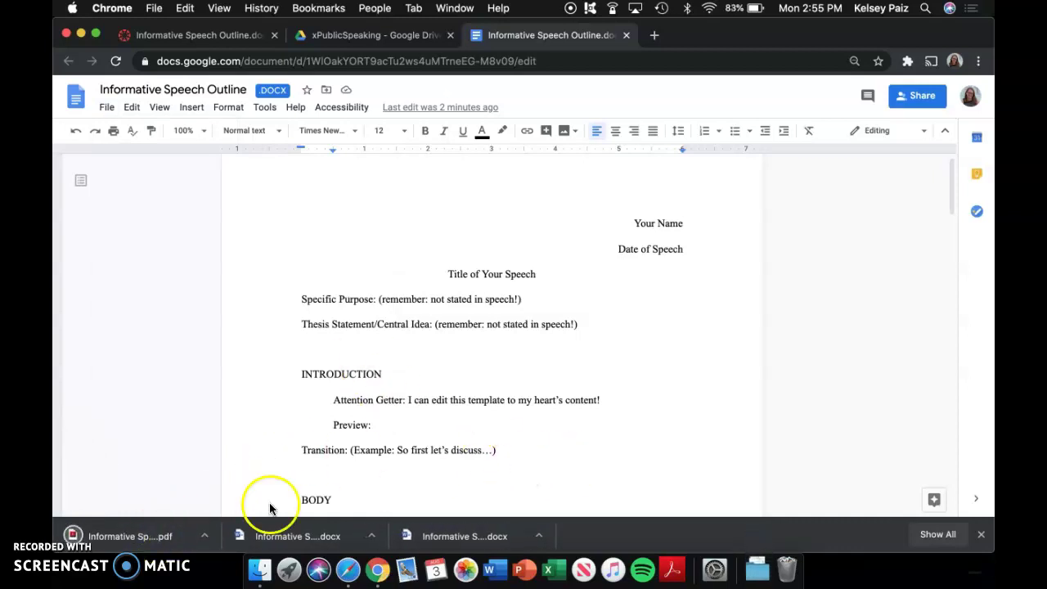
pyautogui.click(121, 537)
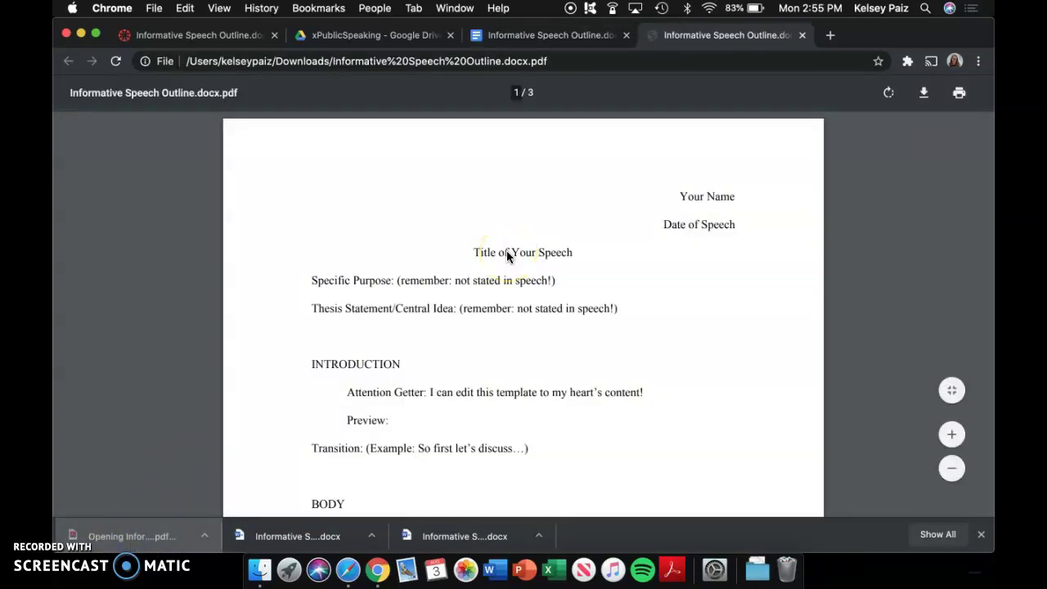
pyautogui.scroll(-1, 508, 399)
pyautogui.click(508, 399)
pyautogui.scroll(-2, 508, 399)
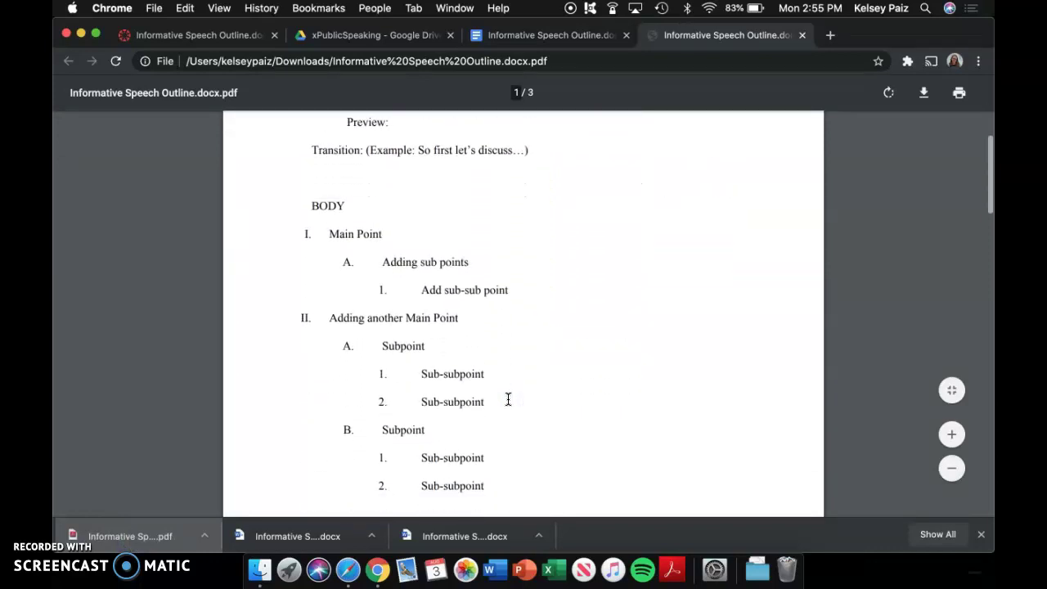
pyautogui.scroll(5, 507, 399)
pyautogui.click(803, 35)
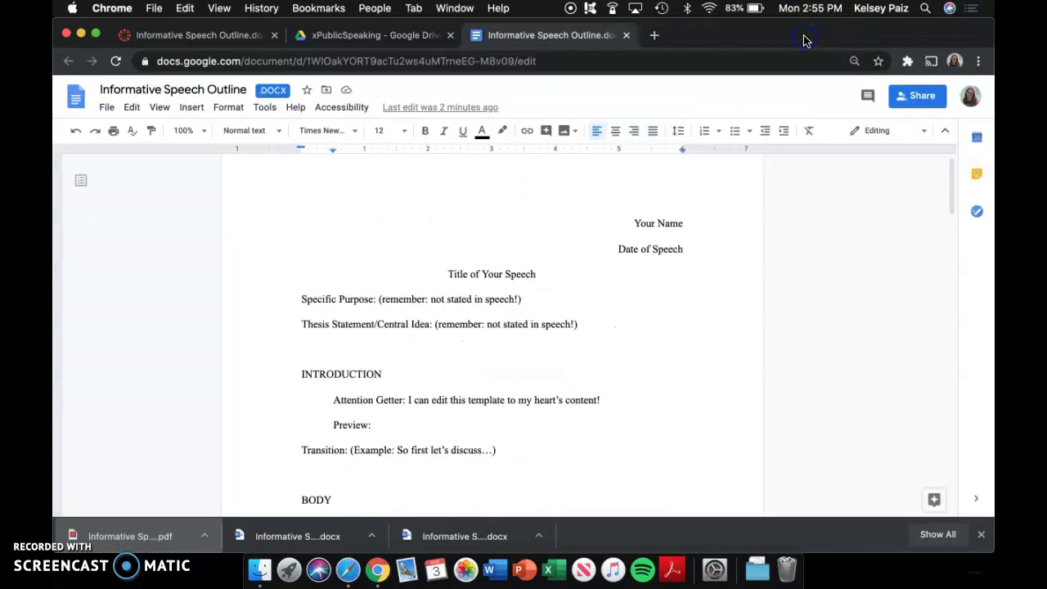